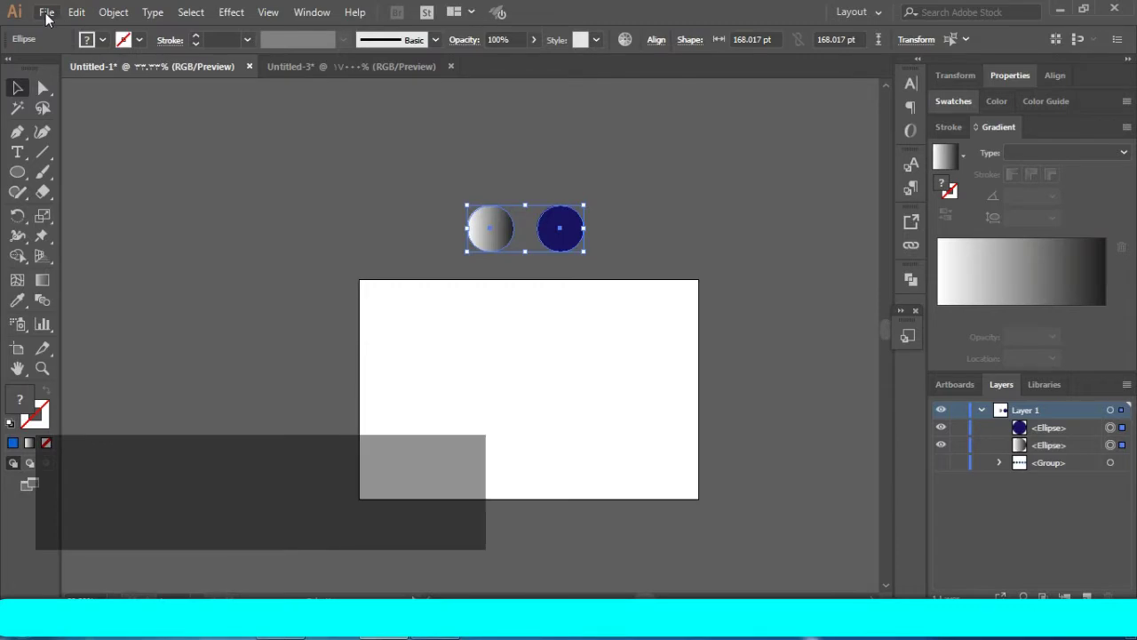
# - Open the File menu in the menu bar to start a new document
pyautogui.click(46, 12)
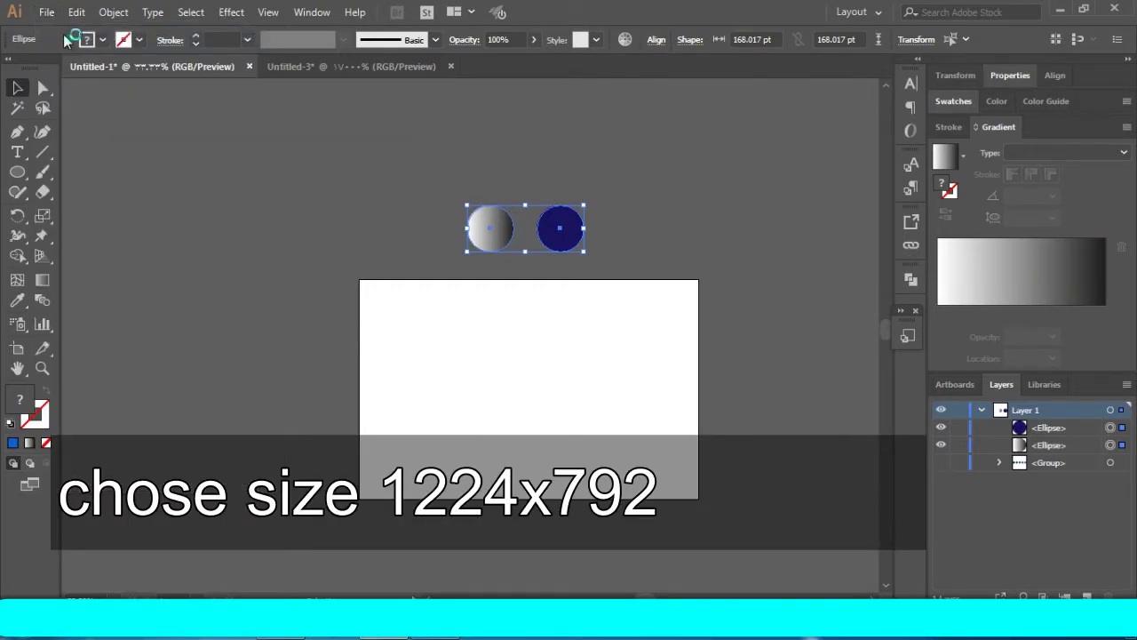
pyautogui.hotkey('ctrl', 'n')
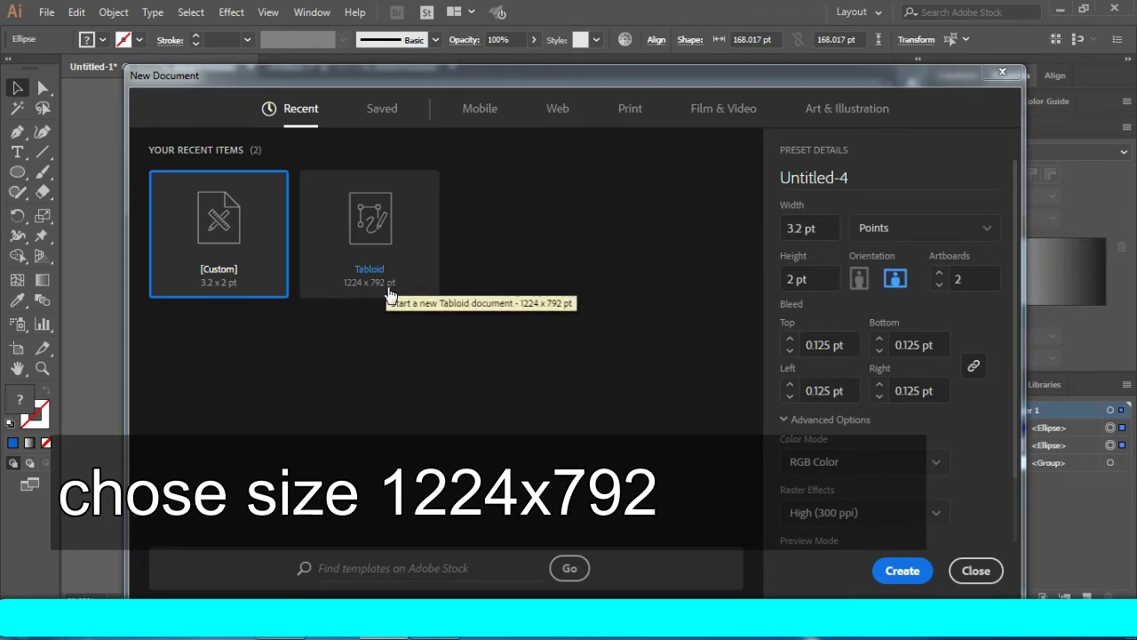
pyautogui.click(1003, 73)
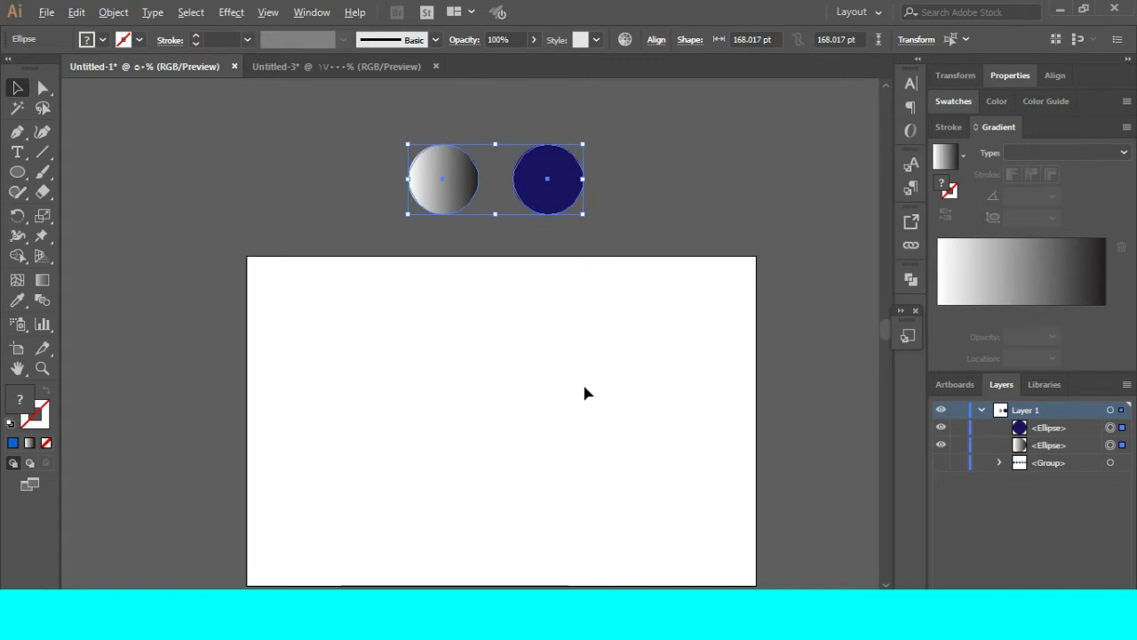
# - Draw a square of about 160 pt to the left of the artboard
pyautogui.scroll(-2, 586, 392)
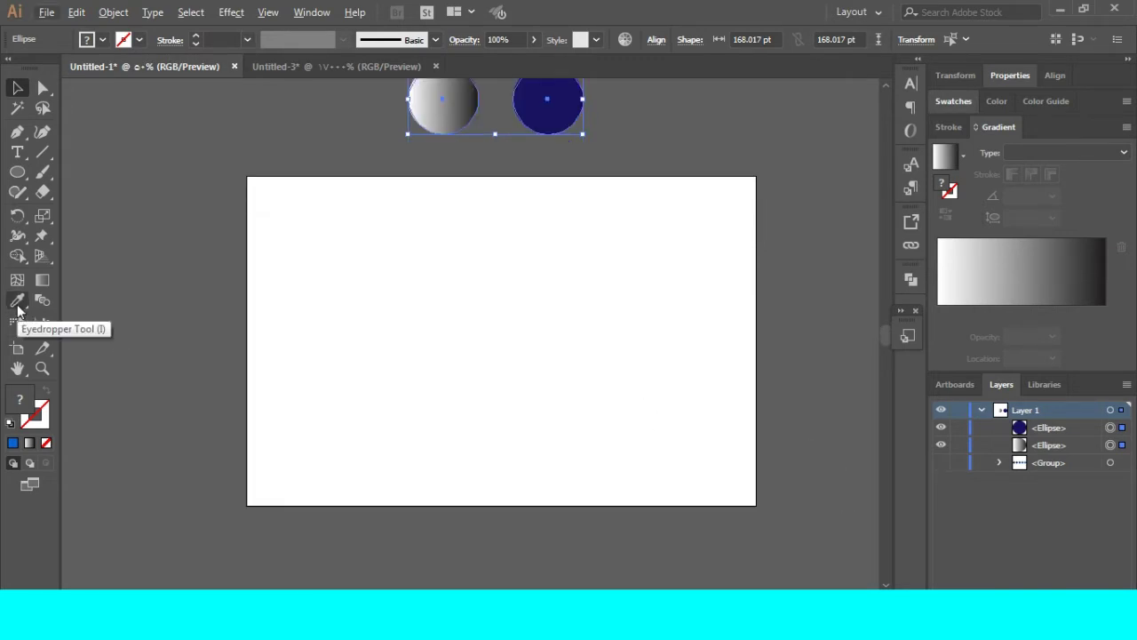
pyautogui.scroll(1, 416, 410)
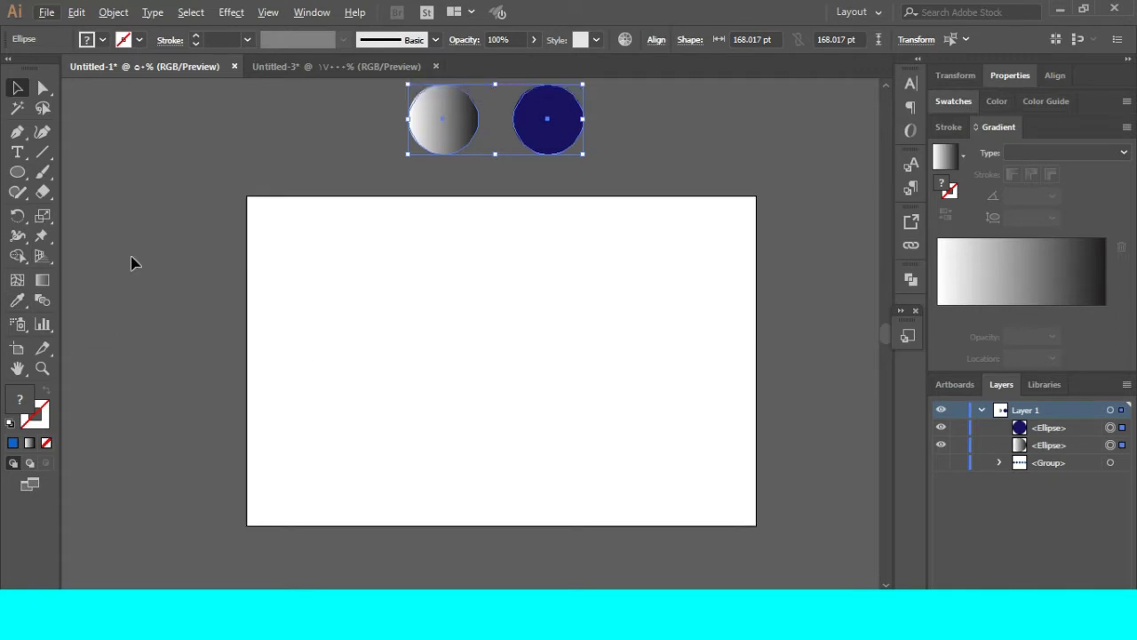
pyautogui.moveTo(17, 172)
pyautogui.mouseDown()
pyautogui.moveTo(90, 188)
pyautogui.moveTo(95, 169)
pyautogui.mouseUp()
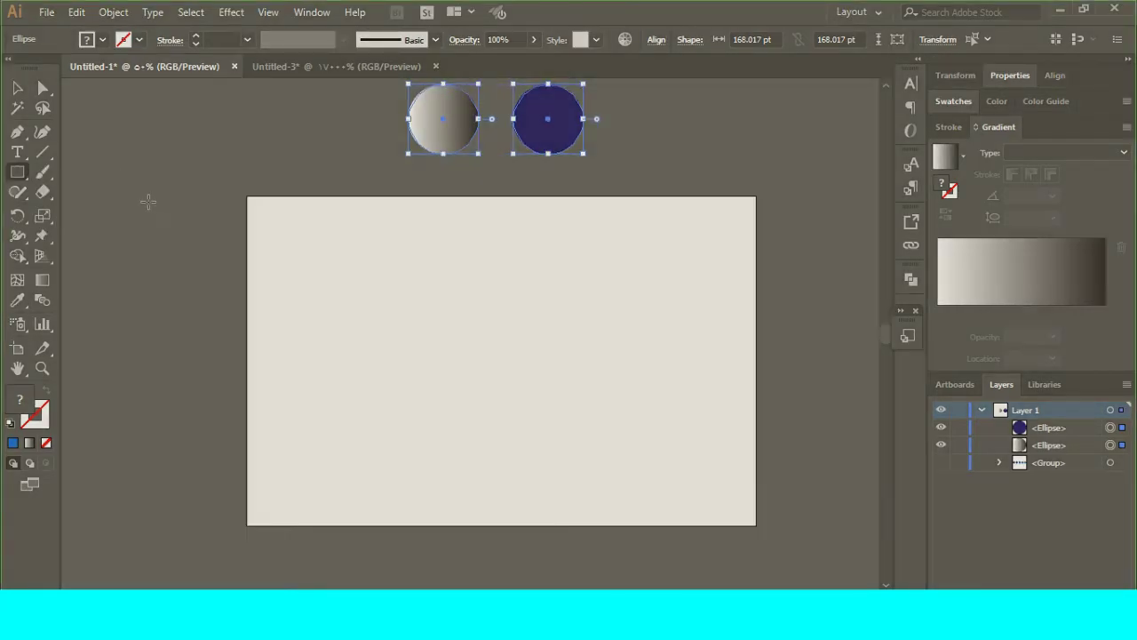
pyautogui.moveTo(149, 202); pyautogui.dragTo(182, 231)
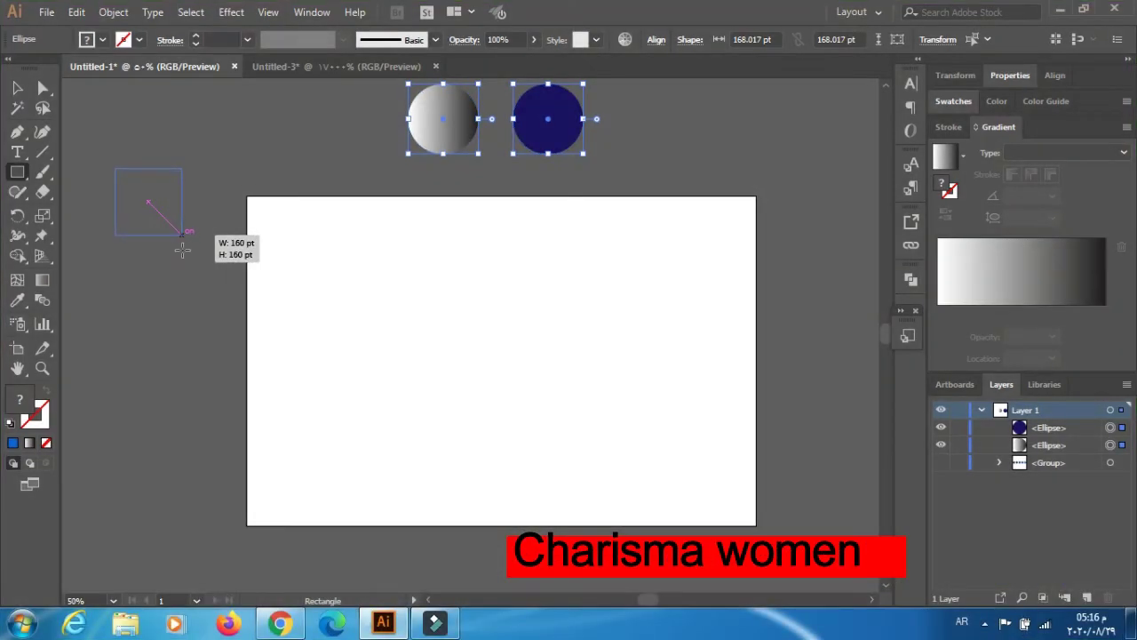
pyautogui.moveTo(182, 231)
pyautogui.mouseDown()
pyautogui.moveTo(178, 267)
pyautogui.moveTo(168, 258)
pyautogui.mouseUp()
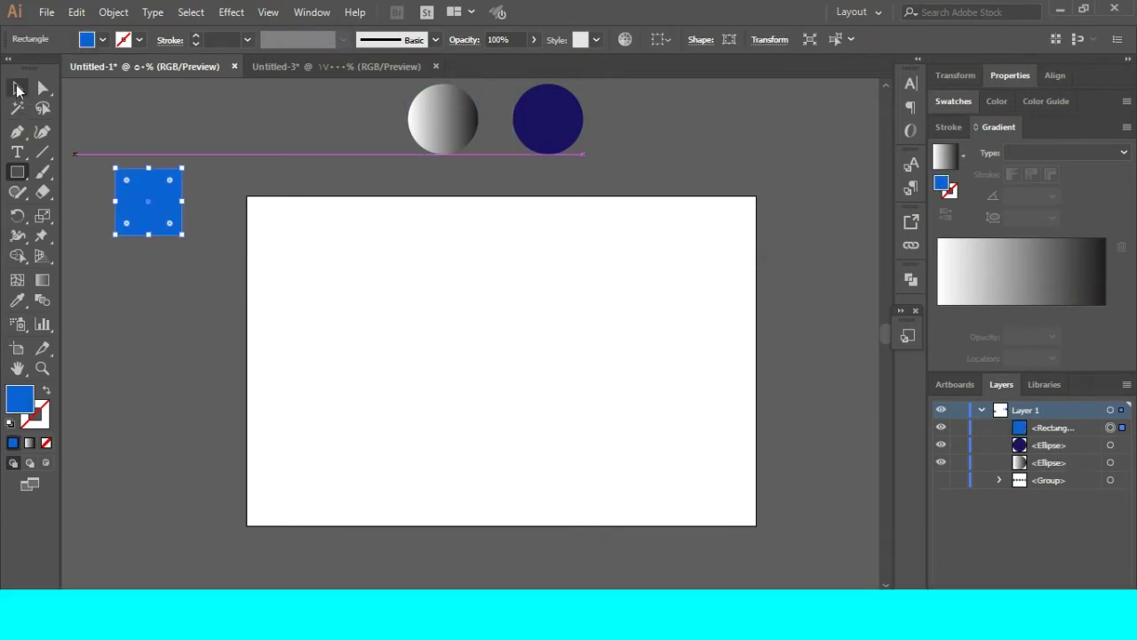
# - Give the square the left circle's grey linear gradient using the Eyedropper
pyautogui.click(17, 89)
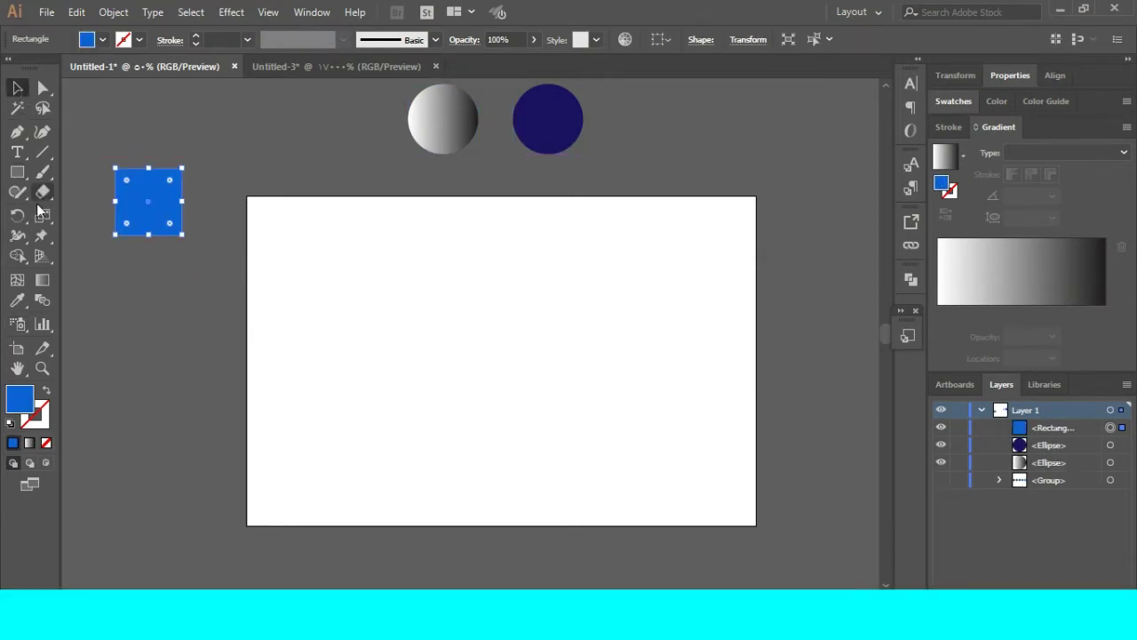
pyautogui.click(17, 301)
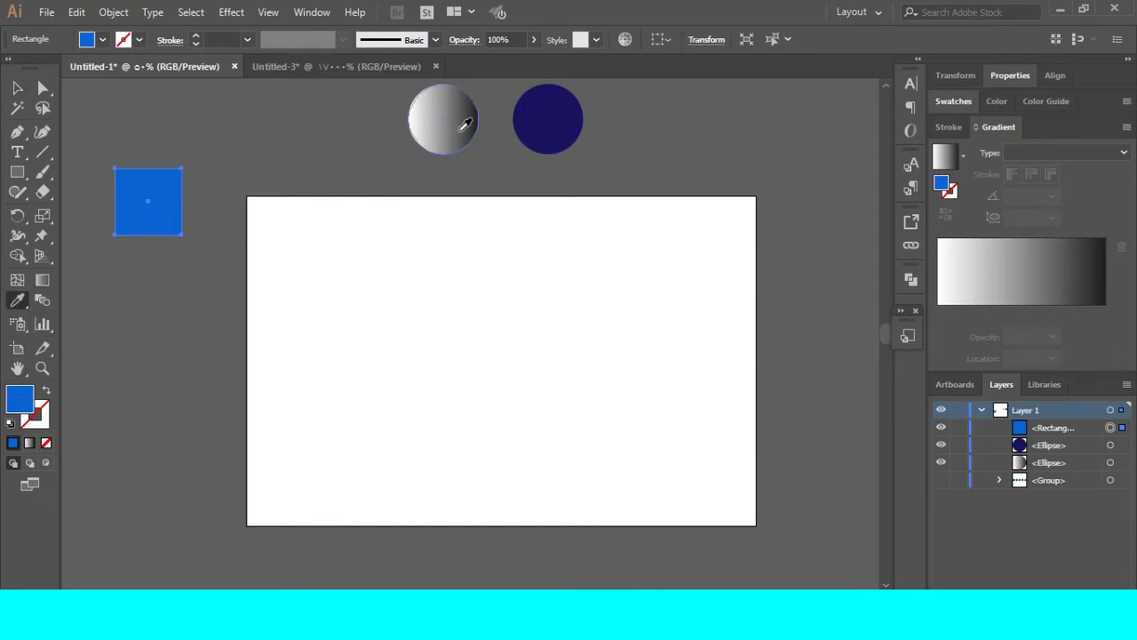
pyautogui.click(462, 127)
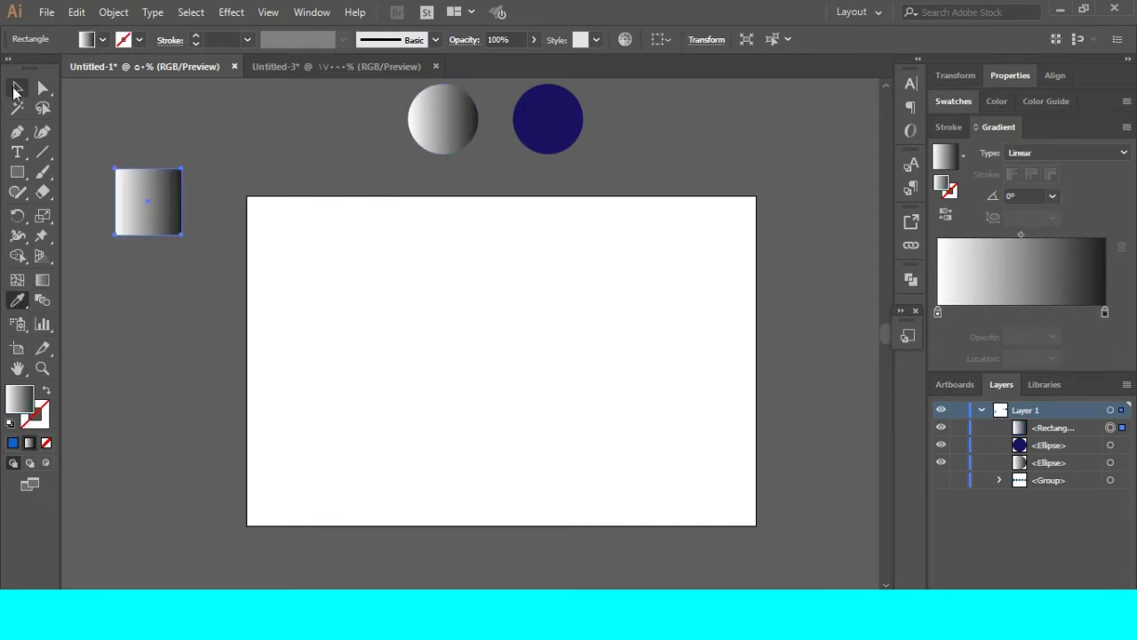
pyautogui.click(17, 88)
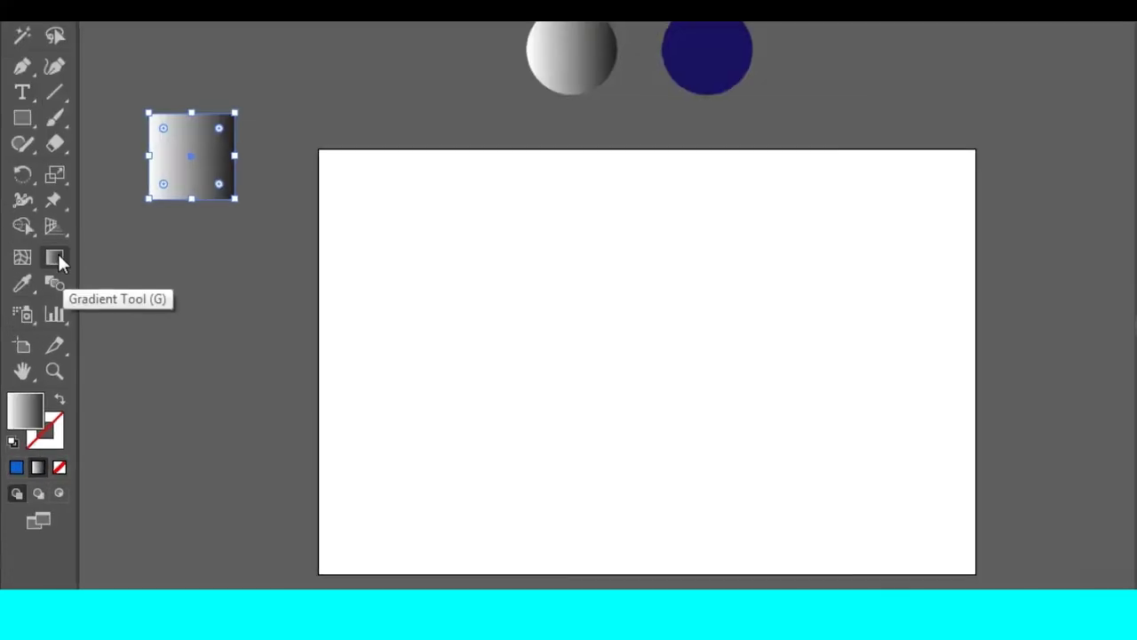
pyautogui.click(42, 279)
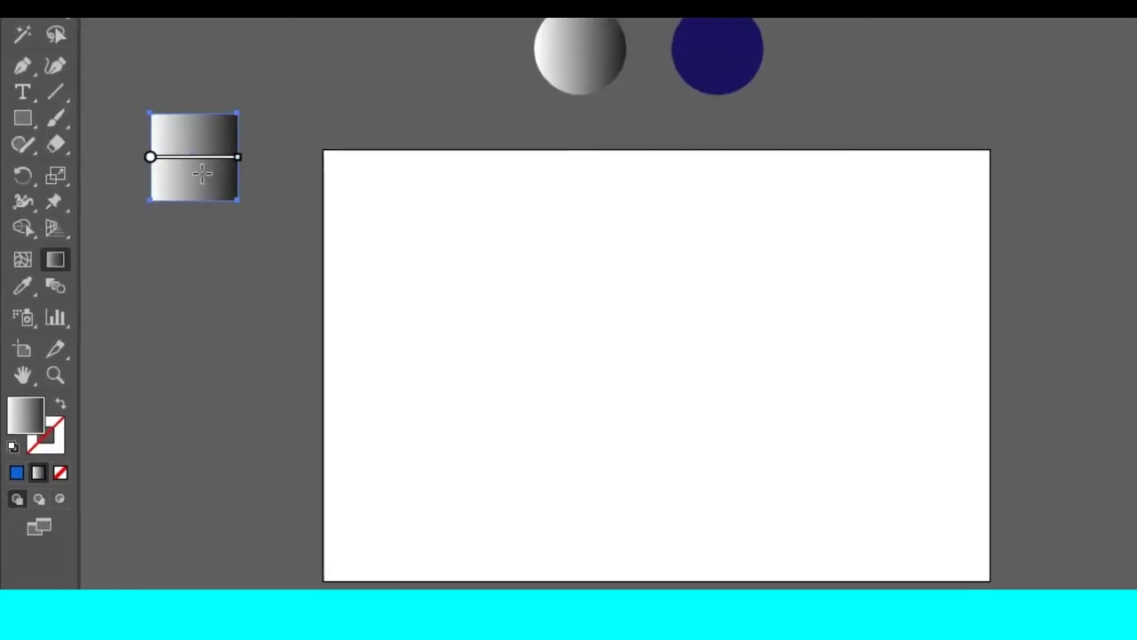
# - Restretch the square's grey gradient with the Gradient tool so the square reads lighter
pyautogui.moveTo(237, 156); pyautogui.dragTo(348, 169)
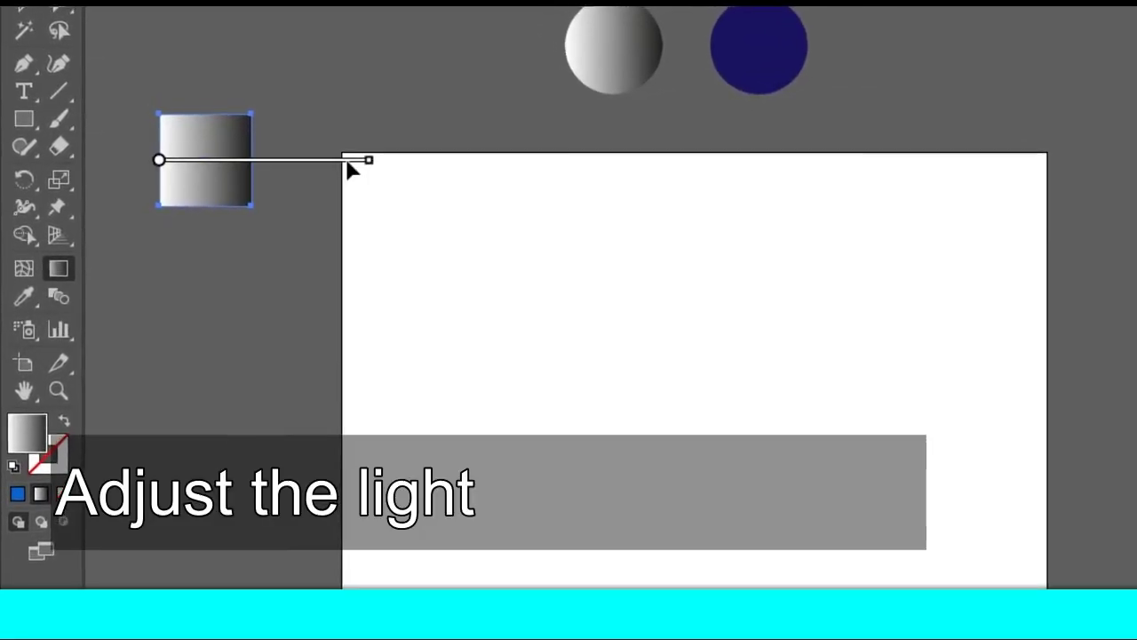
pyautogui.moveTo(348, 169); pyautogui.dragTo(254, 163)
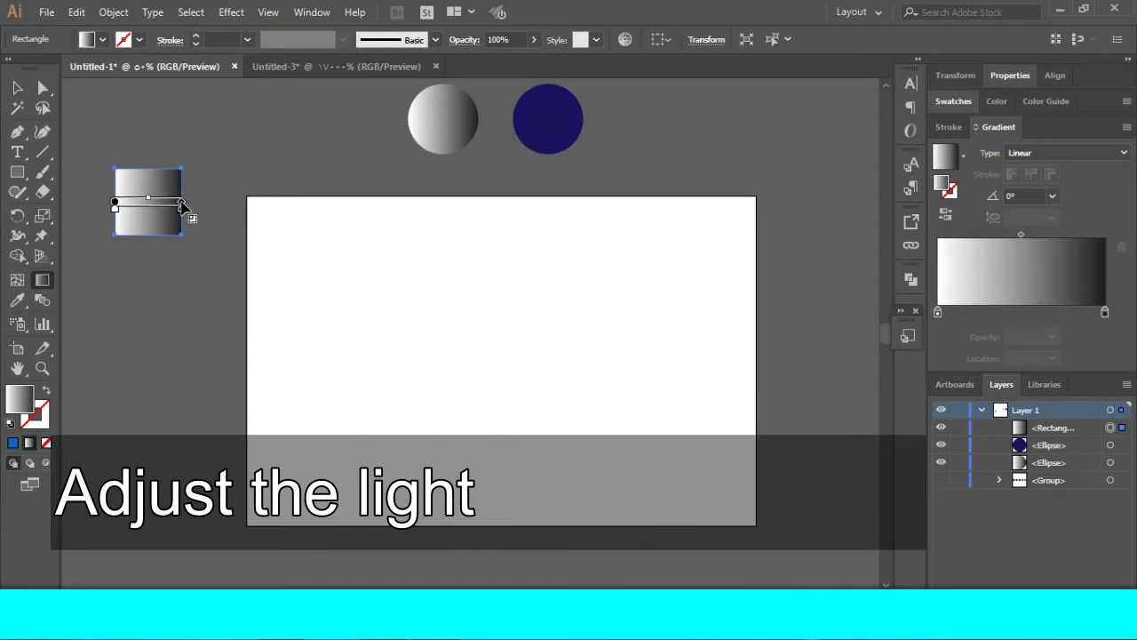
pyautogui.moveTo(182, 205)
pyautogui.mouseDown()
pyautogui.moveTo(267, 203)
pyautogui.moveTo(165, 205)
pyautogui.moveTo(191, 205)
pyautogui.mouseUp()
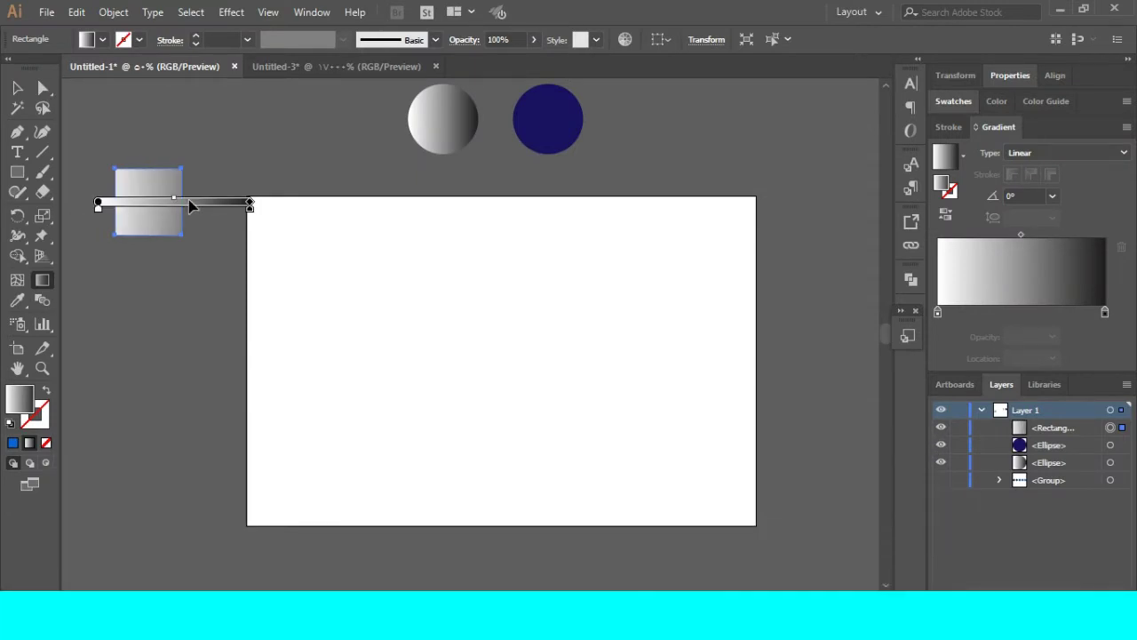
# - Move the square onto the artboard's top-left corner, partly overhanging the edge
pyautogui.press('v')
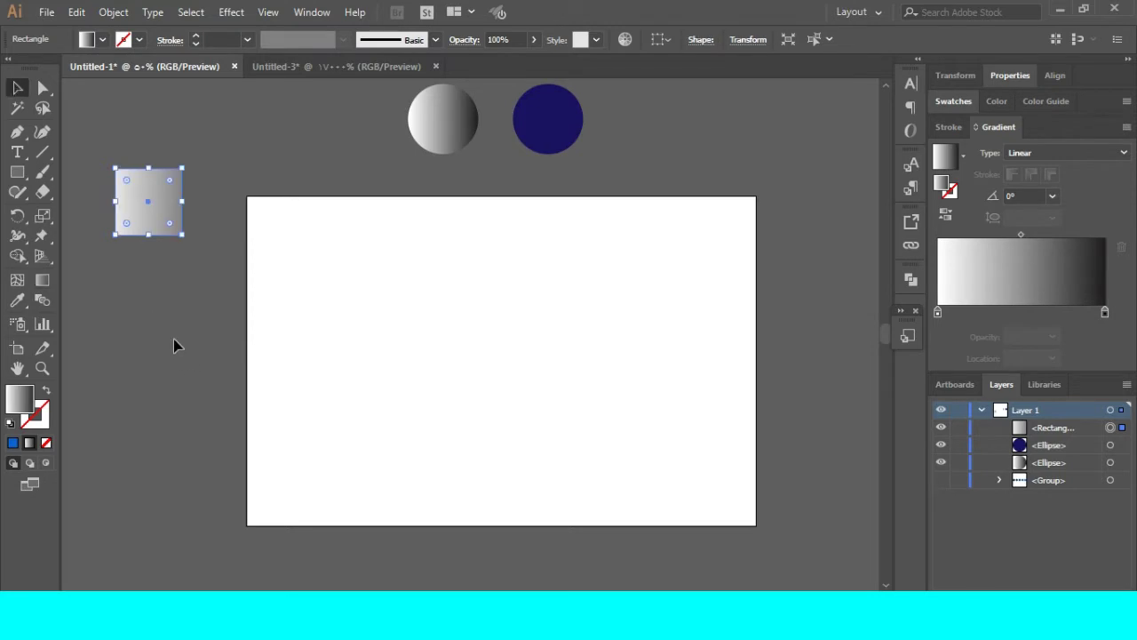
pyautogui.click(174, 340)
pyautogui.moveTo(168, 214)
pyautogui.mouseDown()
pyautogui.moveTo(287, 235)
pyautogui.moveTo(304, 261)
pyautogui.moveTo(327, 212)
pyautogui.moveTo(307, 246)
pyautogui.moveTo(325, 223)
pyautogui.moveTo(309, 279)
pyautogui.mouseUp()
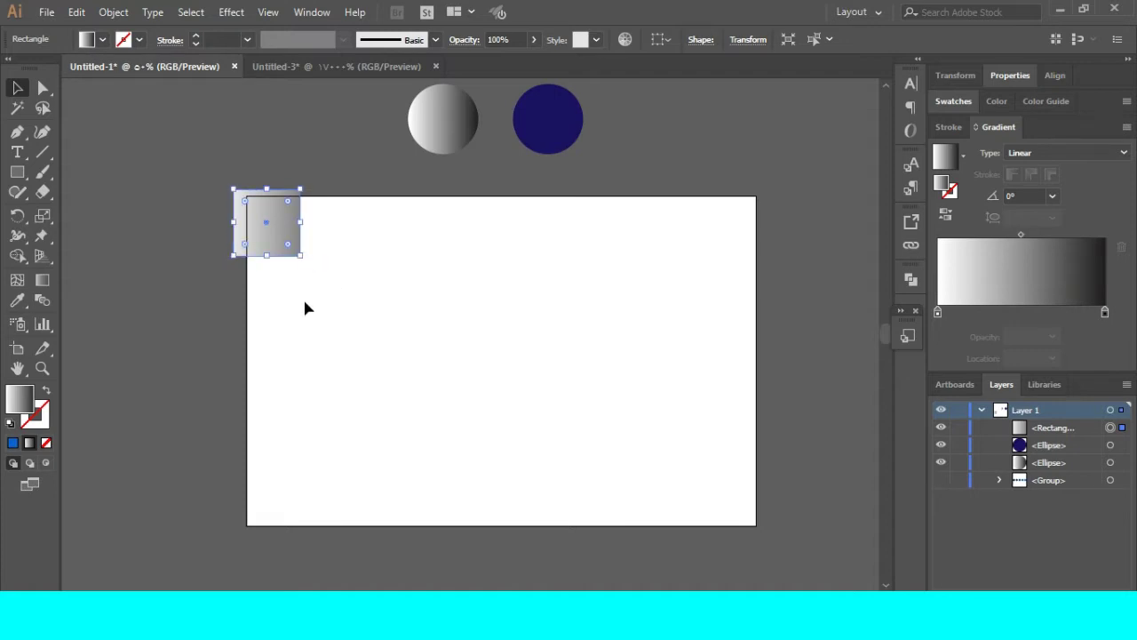
# - Alt-drag a copy beside the square and repeat with Ctrl+D into a row of eight
pyautogui.click(132, 297)
pyautogui.moveTo(274, 233)
pyautogui.mouseDown()
pyautogui.moveTo(361, 233)
pyautogui.moveTo(325, 229)
pyautogui.moveTo(335, 230)
pyautogui.mouseUp()
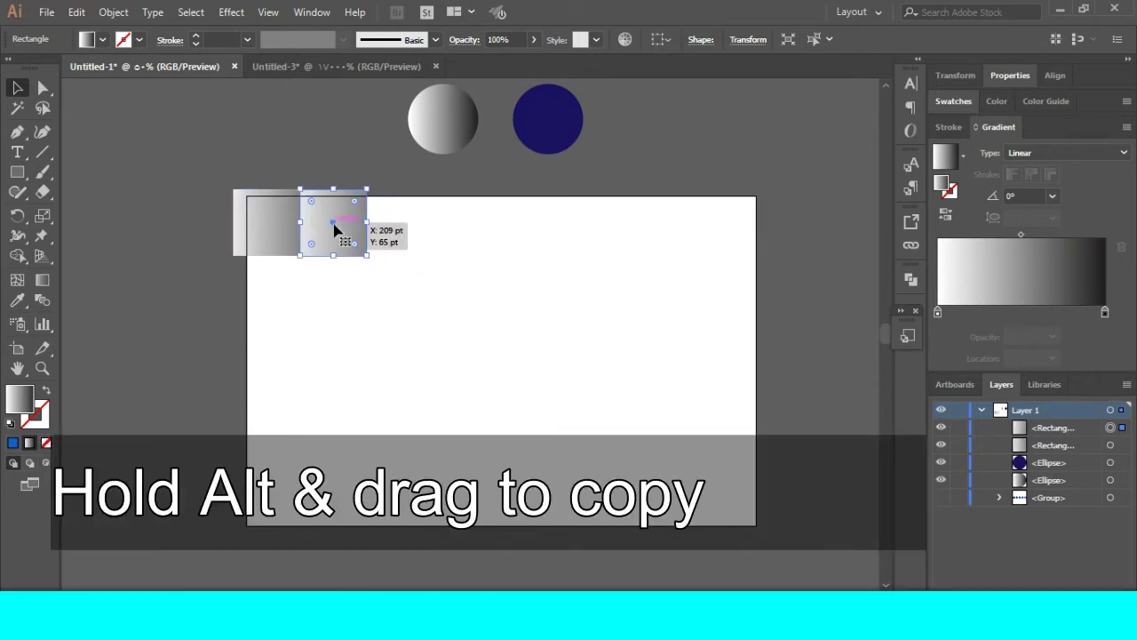
pyautogui.hotkey('ctrl', 'd')
pyautogui.hotkey('ctrl', 'd')
pyautogui.hotkey('ctrl', 'd')
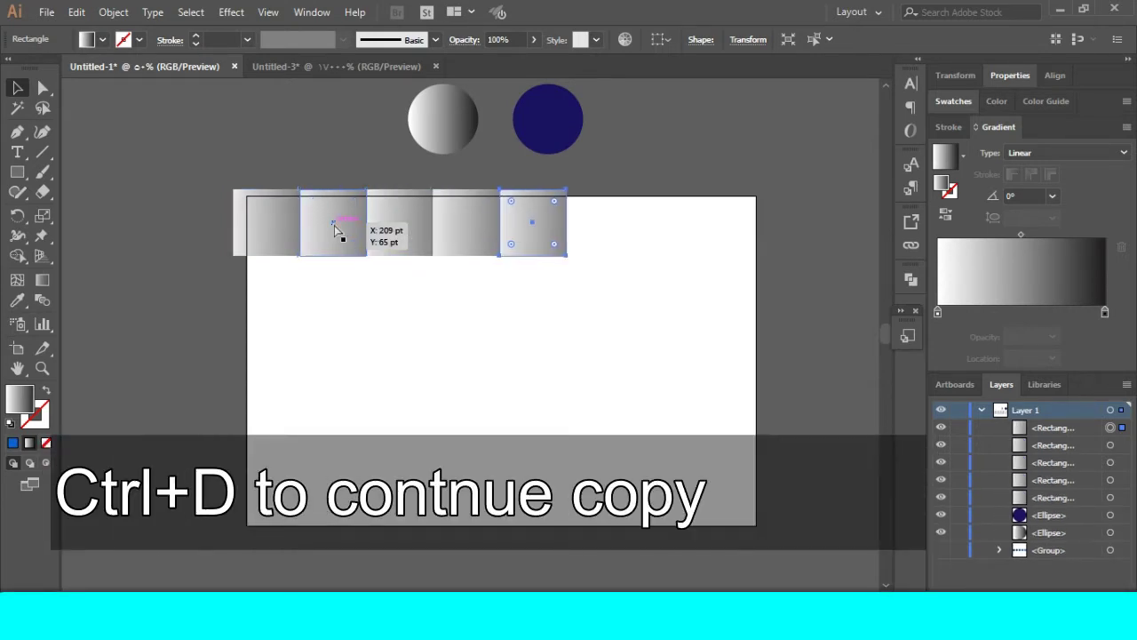
pyautogui.hotkey('ctrl', 'd')
pyautogui.hotkey('ctrl', 'd')
pyautogui.hotkey('ctrl', 'd')
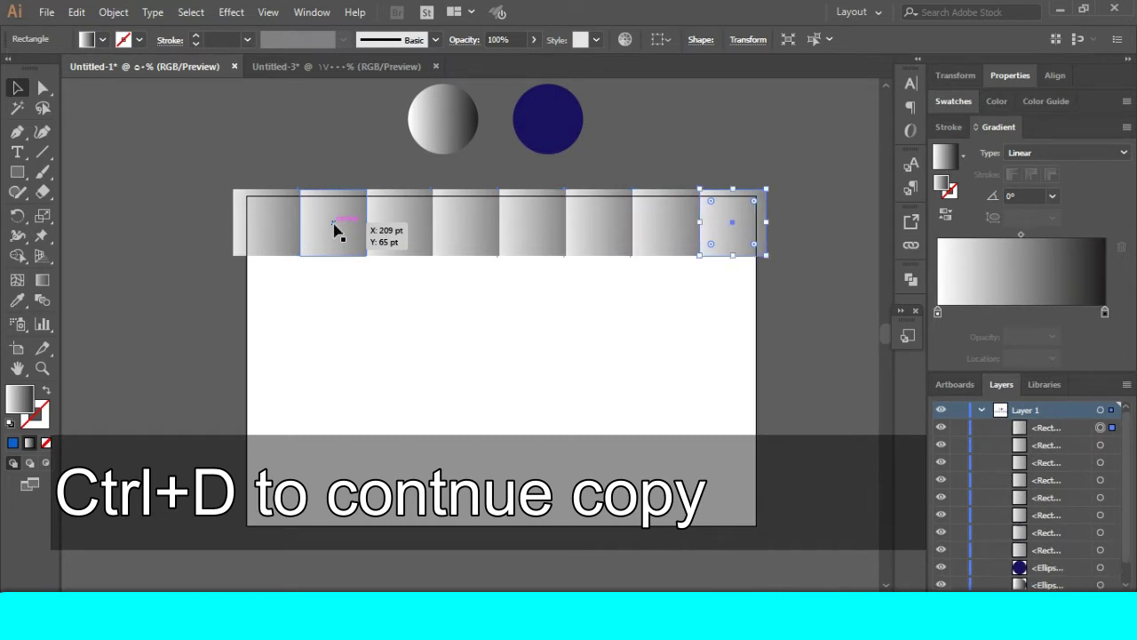
pyautogui.click(184, 304)
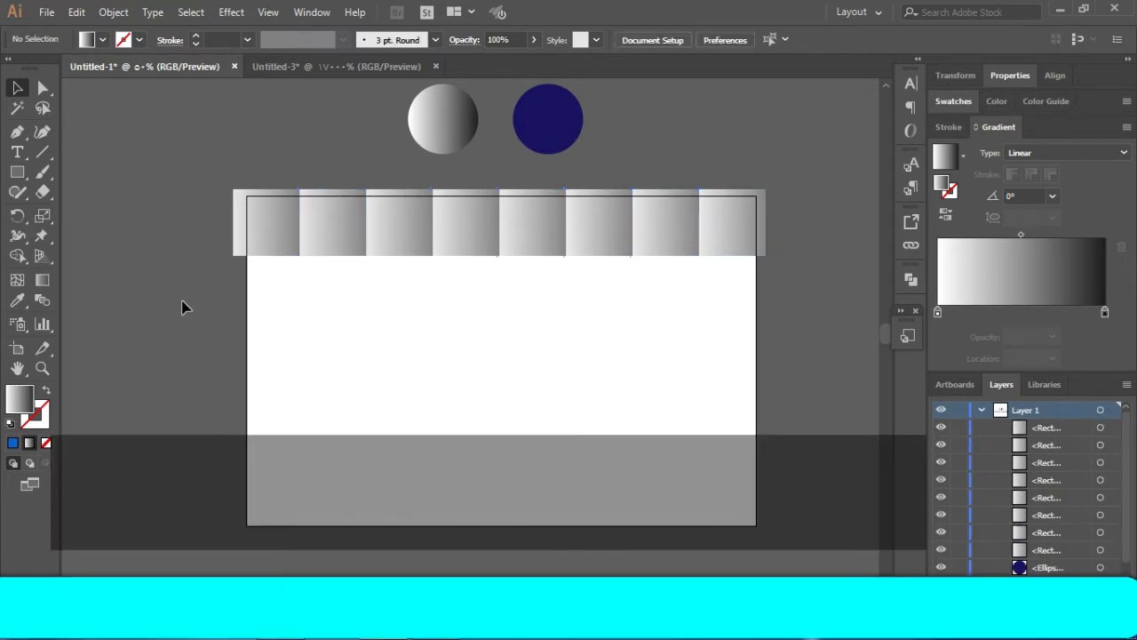
# - Select all eight squares and stretch one grey gradient across the row, darkening the right end
pyautogui.moveTo(199, 183); pyautogui.dragTo(774, 274)
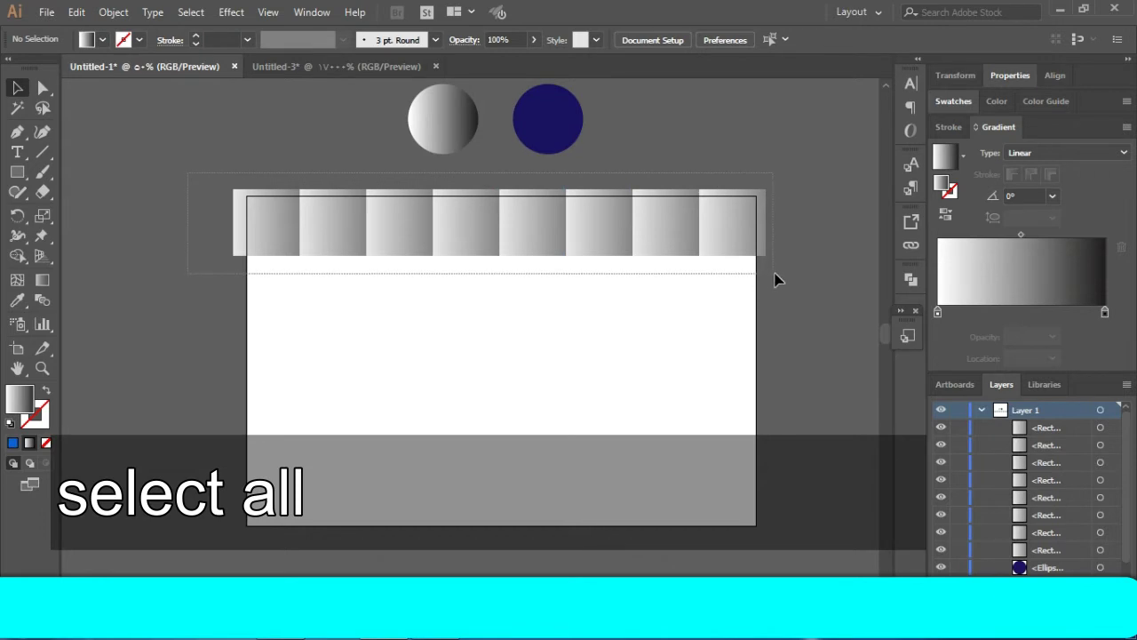
pyautogui.click(43, 283)
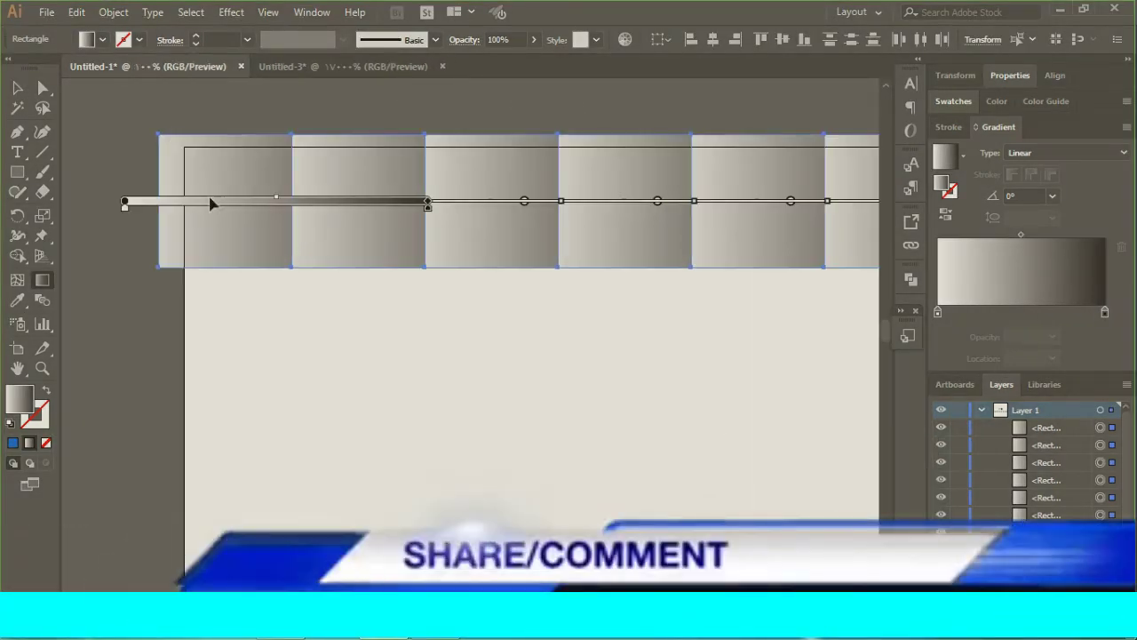
pyautogui.moveTo(241, 203); pyautogui.dragTo(178, 206)
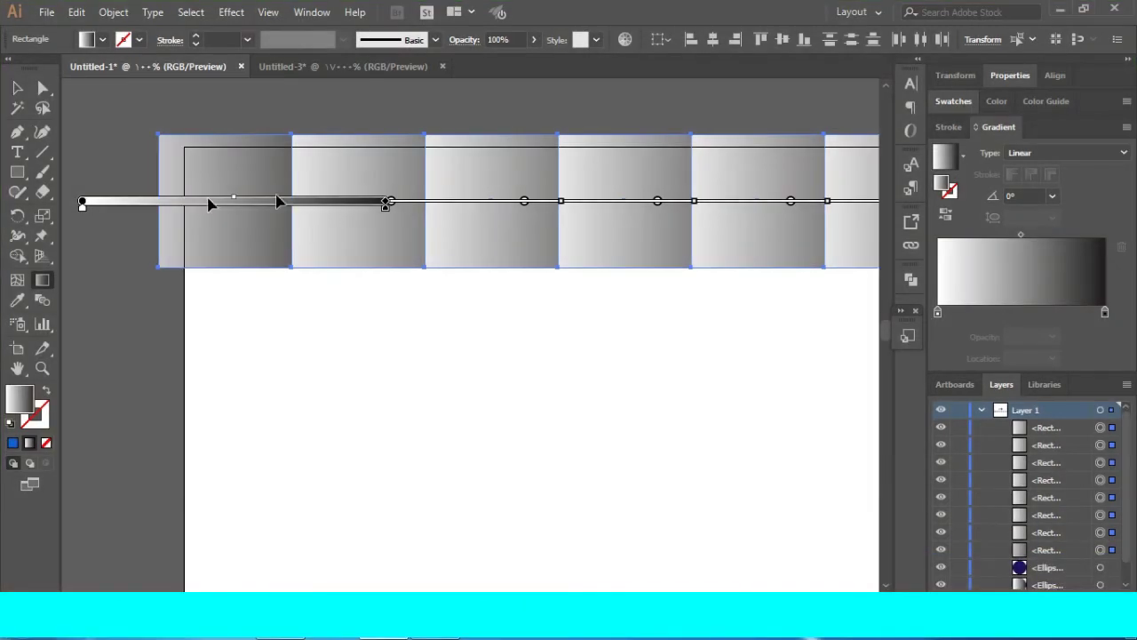
pyautogui.moveTo(468, 206)
pyautogui.mouseDown()
pyautogui.moveTo(449, 207)
pyautogui.moveTo(517, 192)
pyautogui.mouseUp()
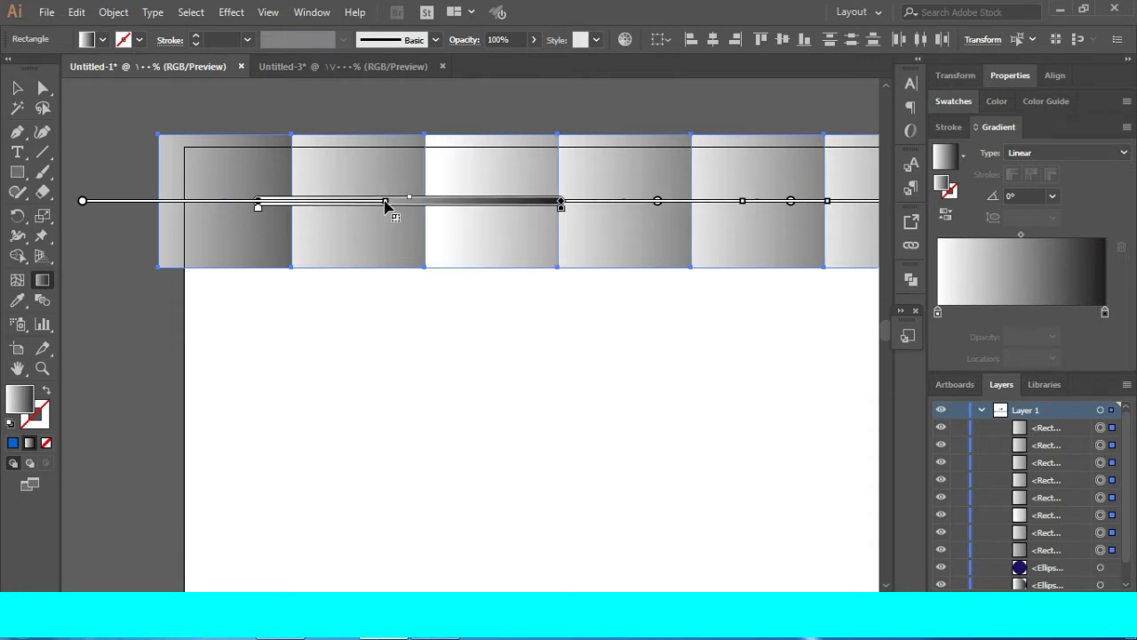
pyautogui.moveTo(422, 202); pyautogui.dragTo(412, 229)
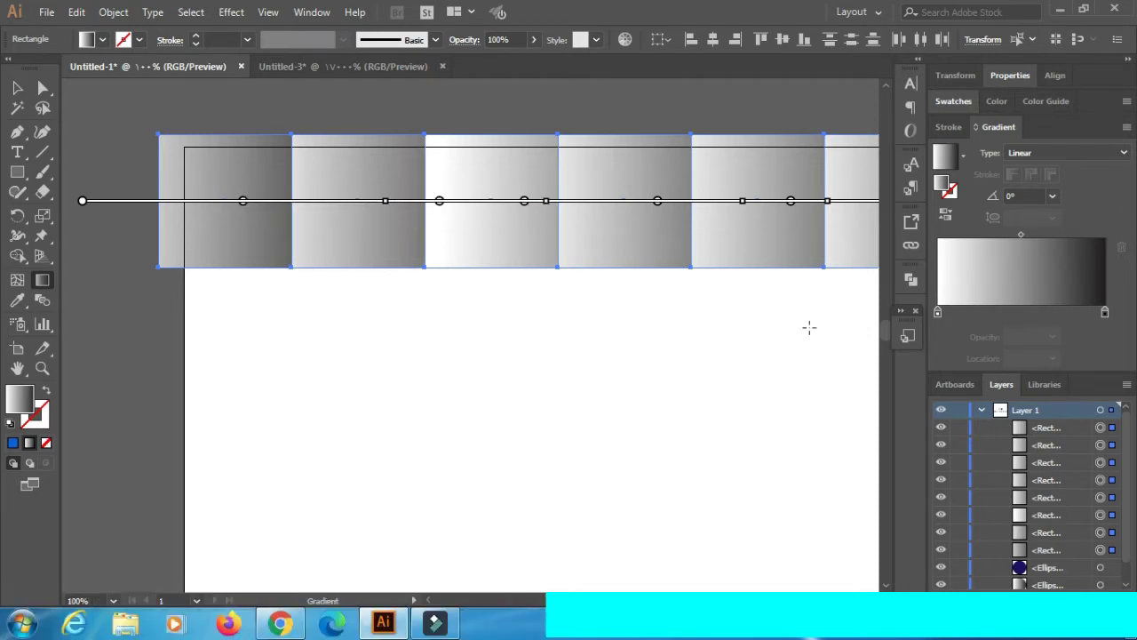
pyautogui.click(982, 410)
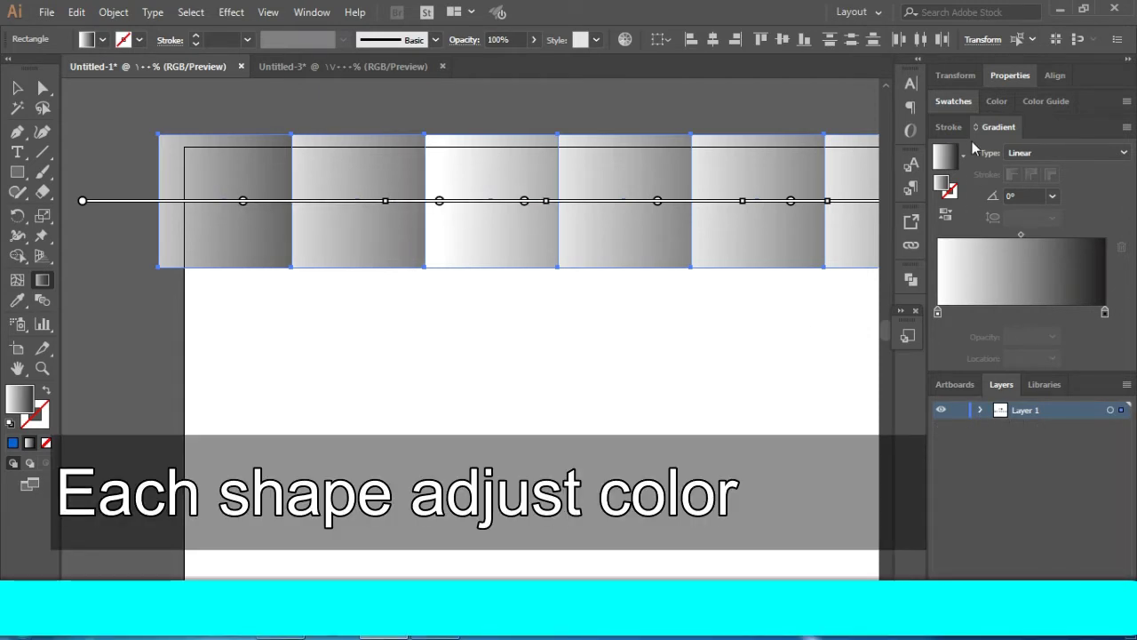
pyautogui.moveTo(675, 201)
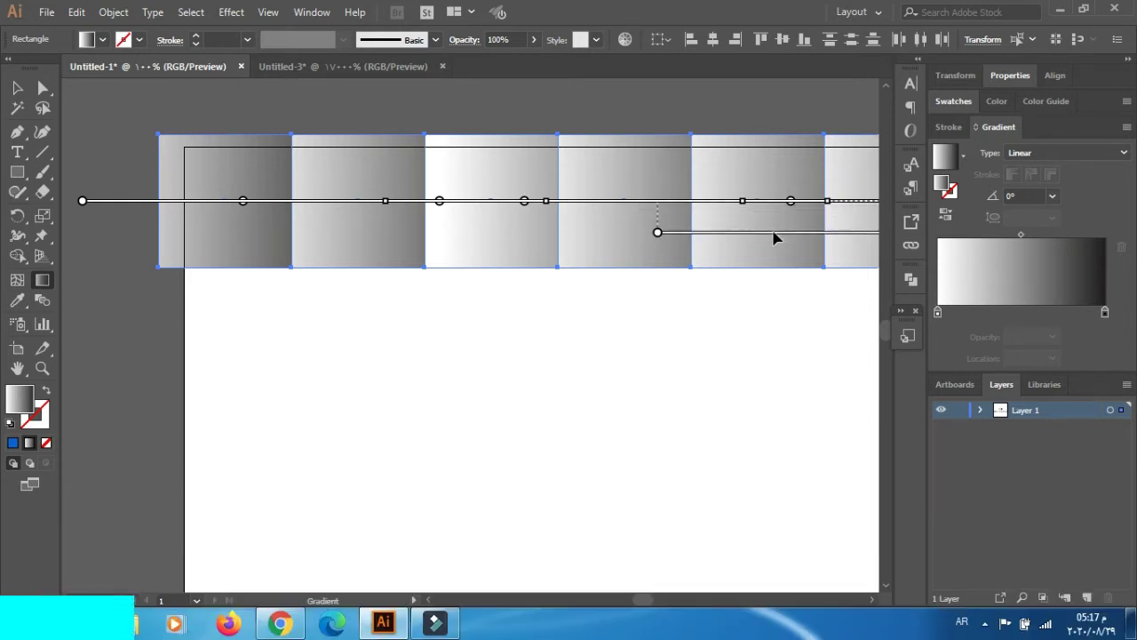
pyautogui.moveTo(749, 203); pyautogui.dragTo(734, 210)
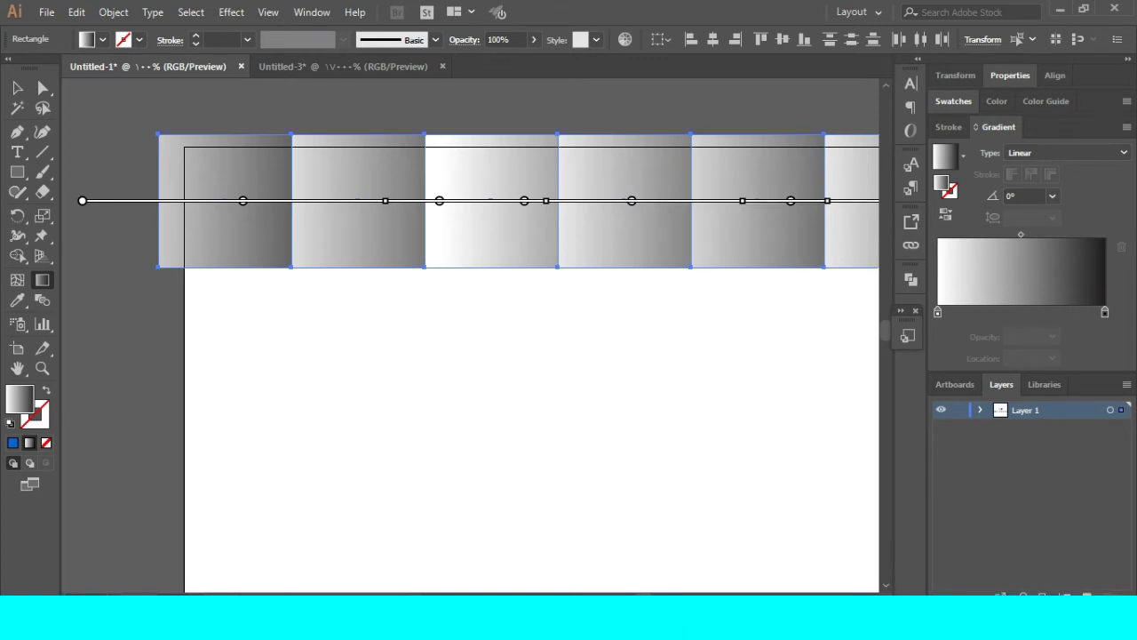
# - Restretch the row's gradients so the rightmost and fourth squares lighten while others stay darker
pyautogui.hscroll(3, 533, 199)
pyautogui.hscroll(2, 835, 555)
pyautogui.hscroll(1, 696, 202)
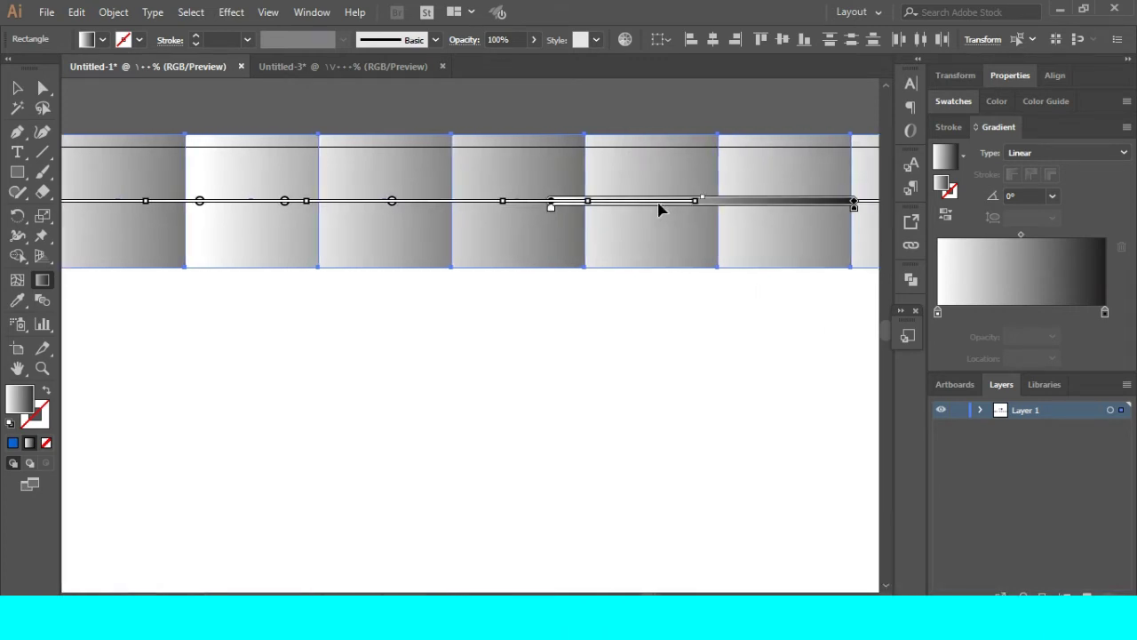
pyautogui.moveTo(658, 207); pyautogui.dragTo(691, 203)
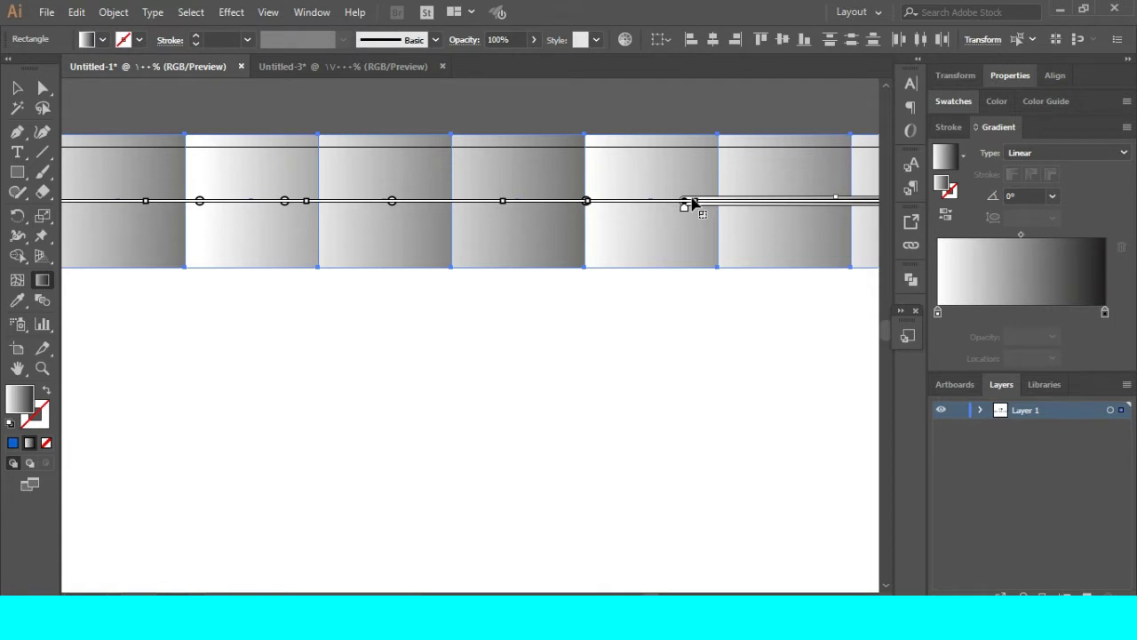
pyautogui.click(604, 208)
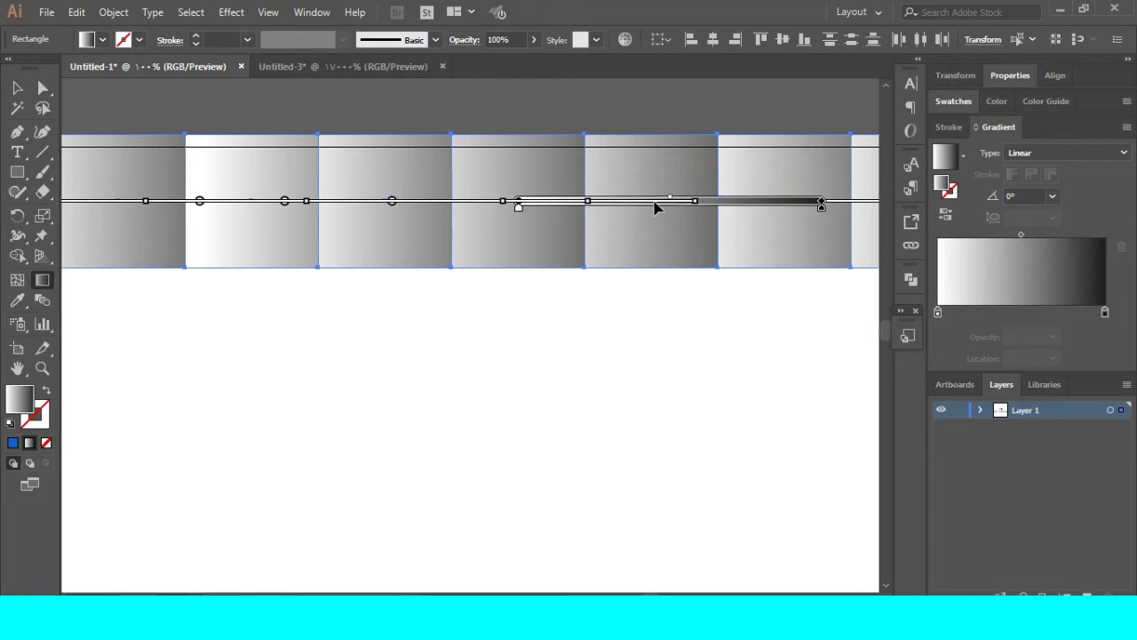
pyautogui.click(681, 204)
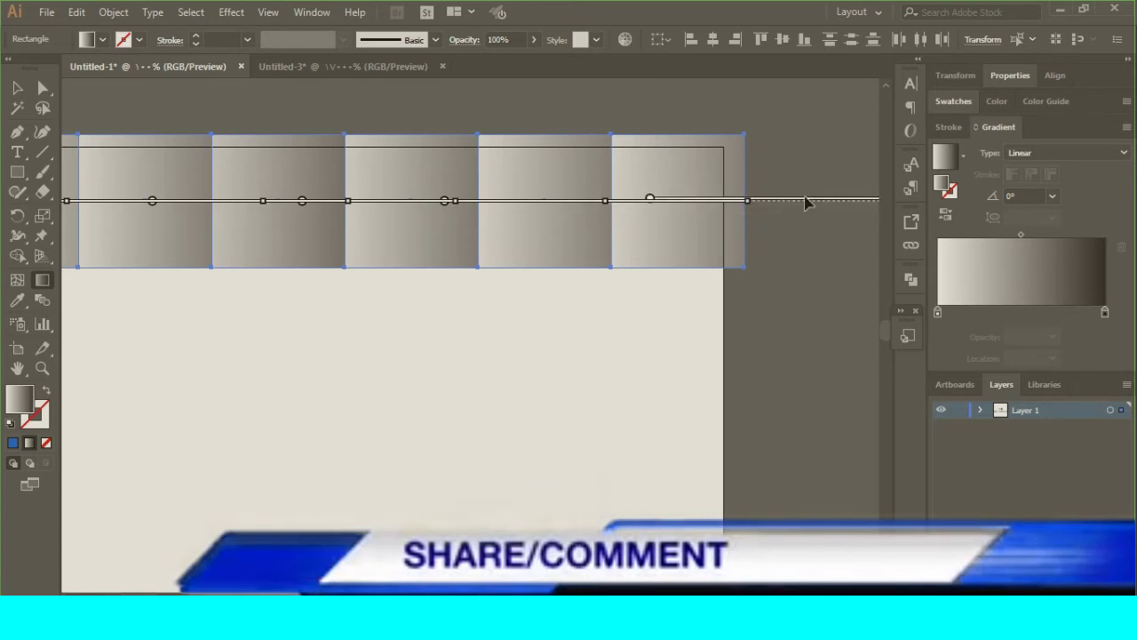
pyautogui.moveTo(805, 203); pyautogui.dragTo(808, 199)
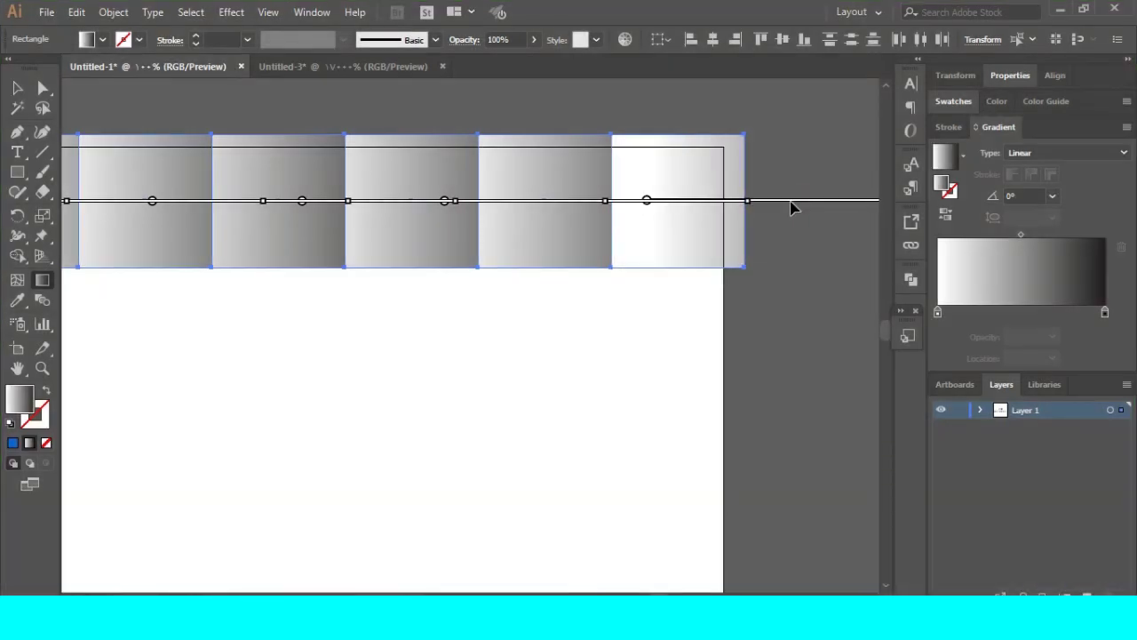
pyautogui.moveTo(574, 205); pyautogui.dragTo(604, 206)
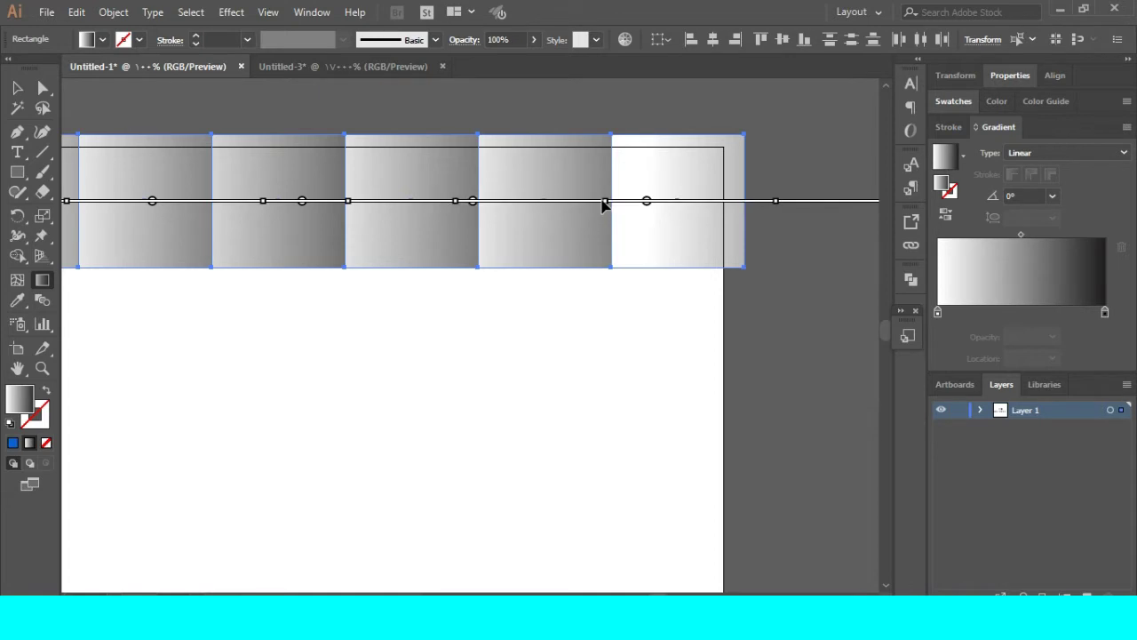
pyautogui.scroll(-2, 494, 247)
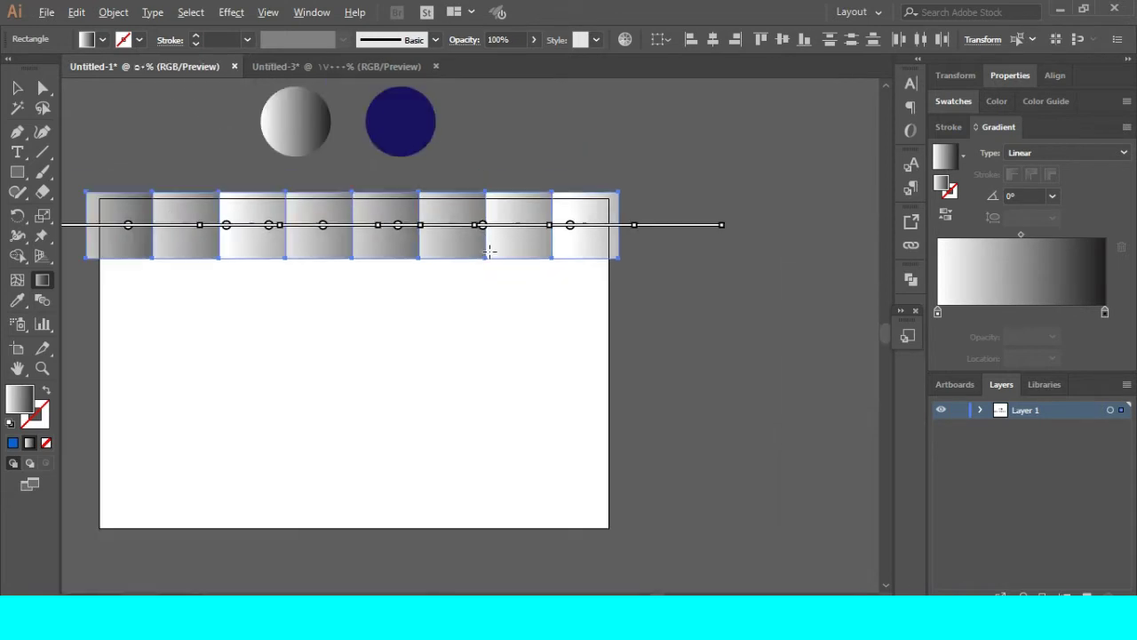
# - Select the eight gradient squares and group them with Ctrl+G
pyautogui.press('v')
pyautogui.click(685, 380)
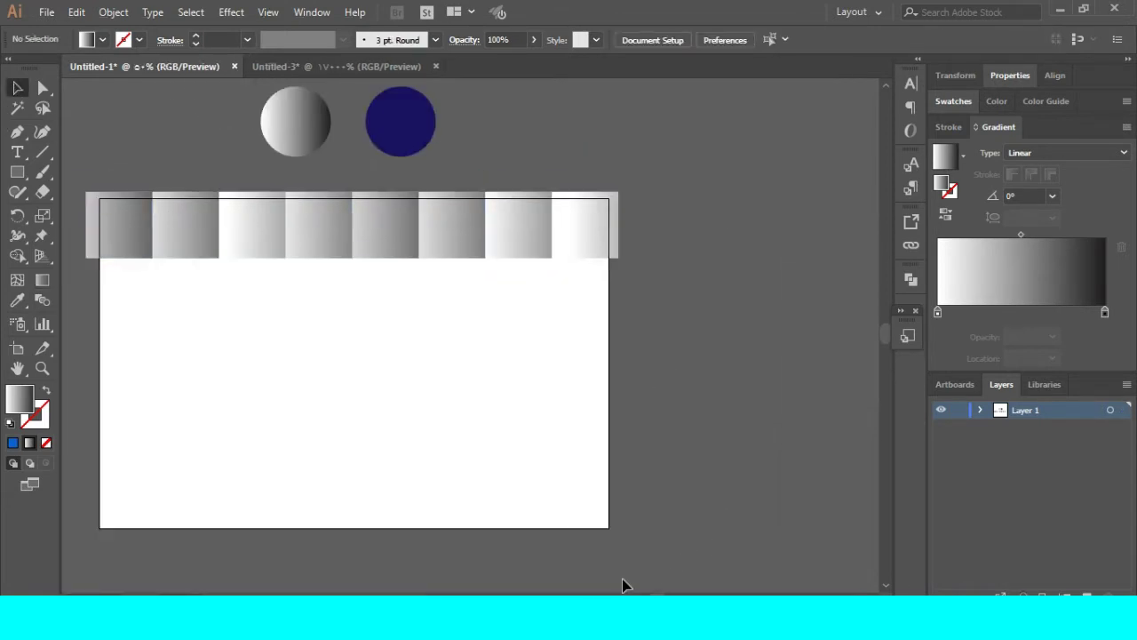
pyautogui.hscroll(-3, 652, 519)
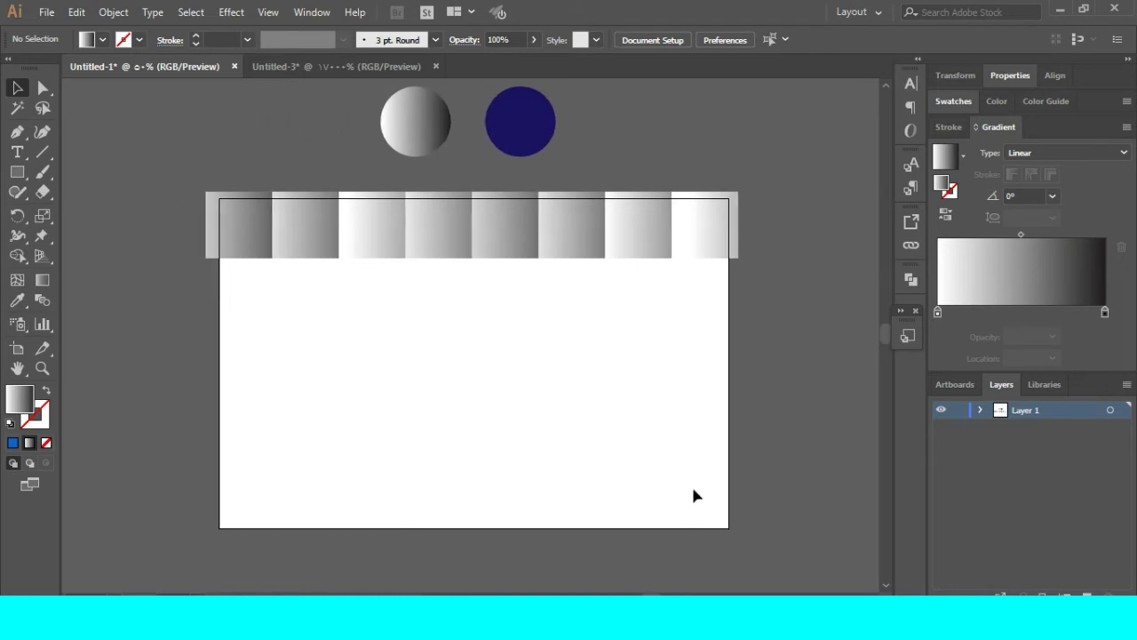
pyautogui.moveTo(164, 175)
pyautogui.mouseDown()
pyautogui.moveTo(764, 283)
pyautogui.moveTo(685, 287)
pyautogui.mouseUp()
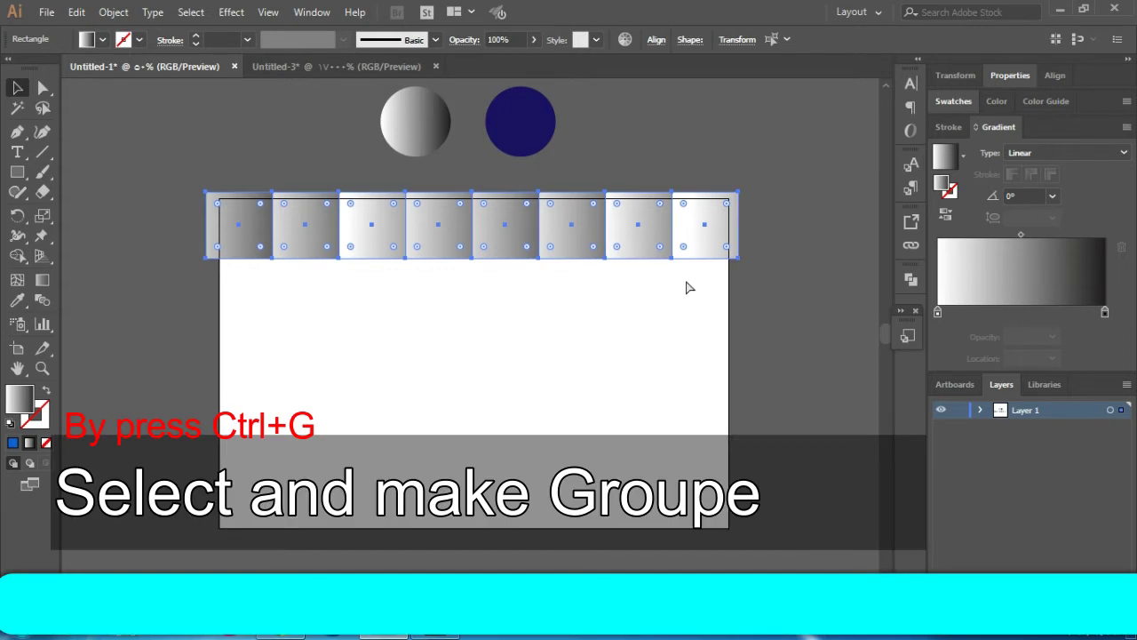
pyautogui.hotkey('ctrl', 'g')
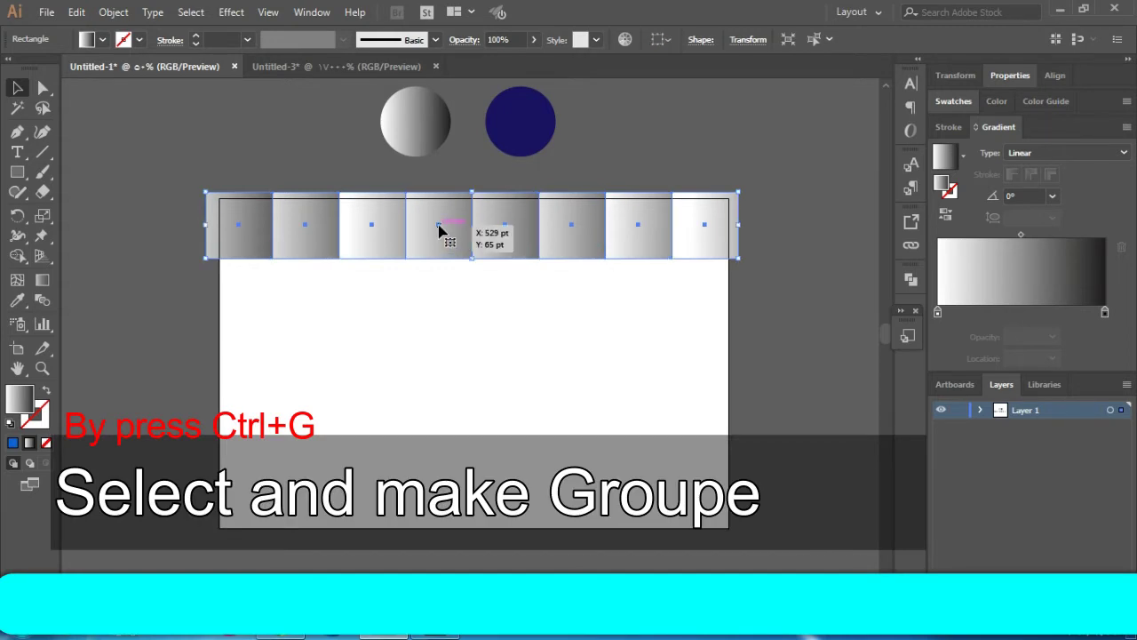
# - Copy the grouped row 180 pt down and repeat it into a grid covering the artboard
pyautogui.moveTo(438, 229); pyautogui.dragTo(438, 298)
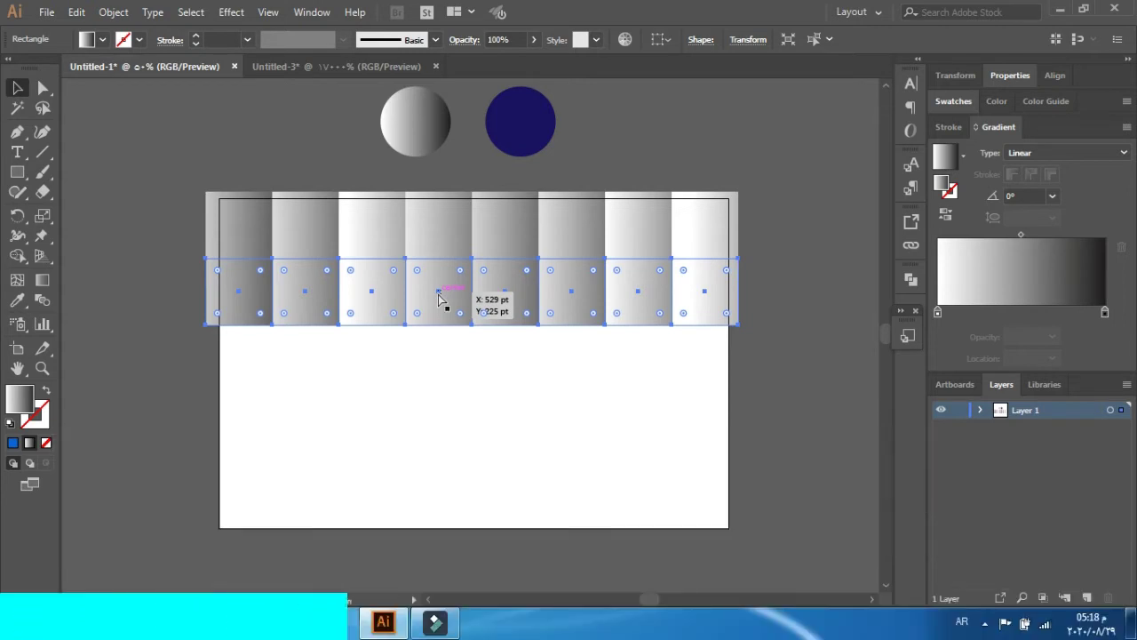
pyautogui.hotkey('ctrl', 'd')
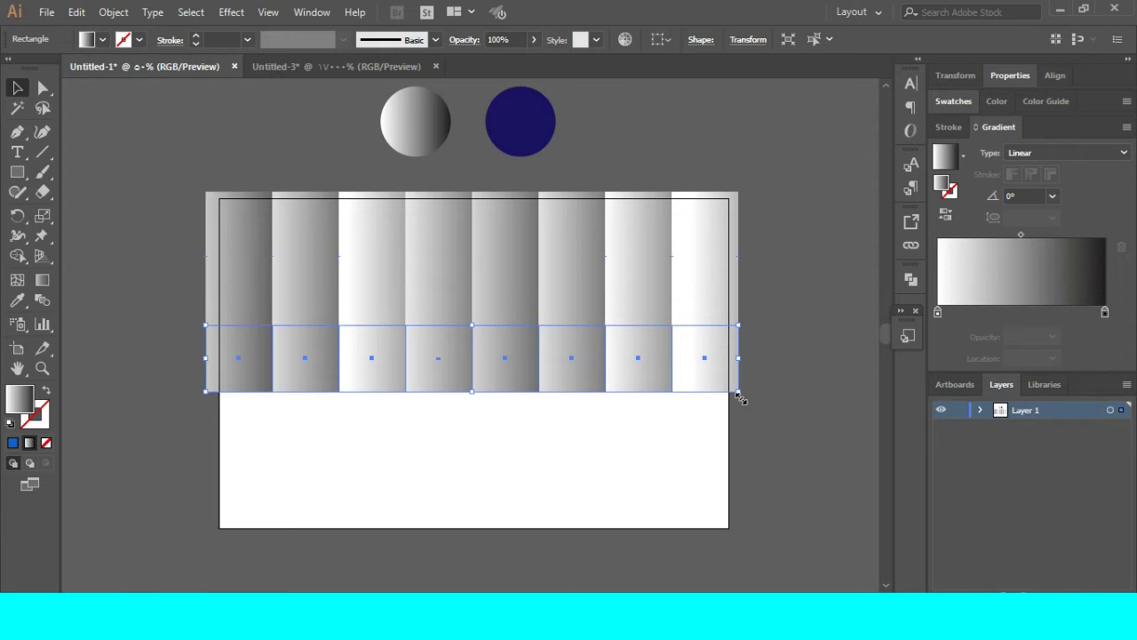
pyautogui.hotkey('ctrl', 'd')
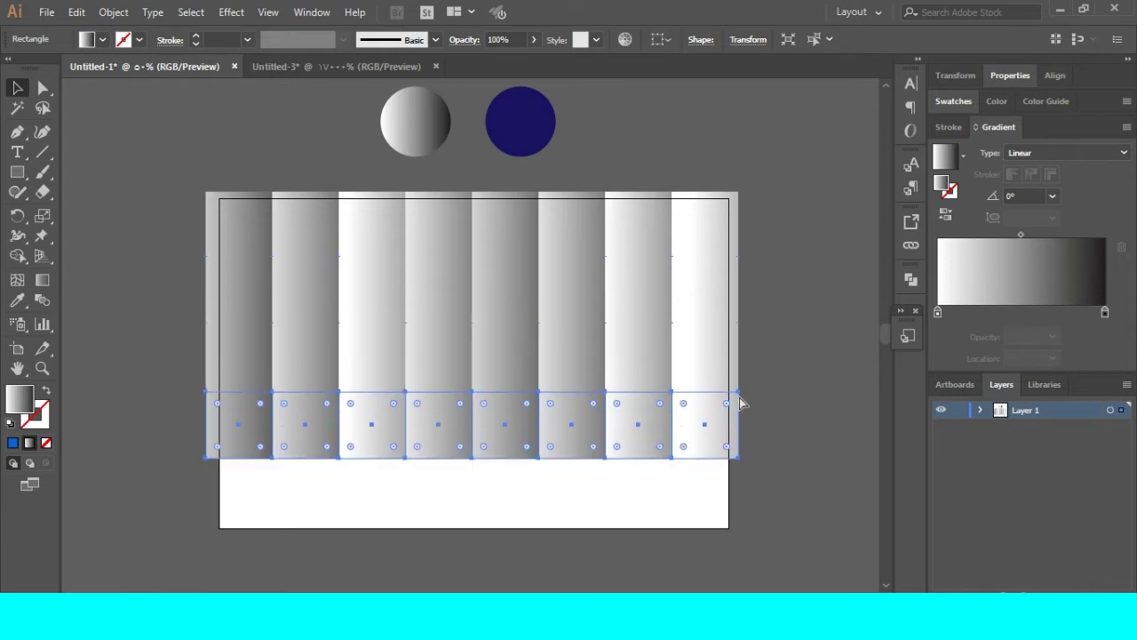
pyautogui.hotkey('ctrl', 'd')
pyautogui.hotkey('ctrl', 'd')
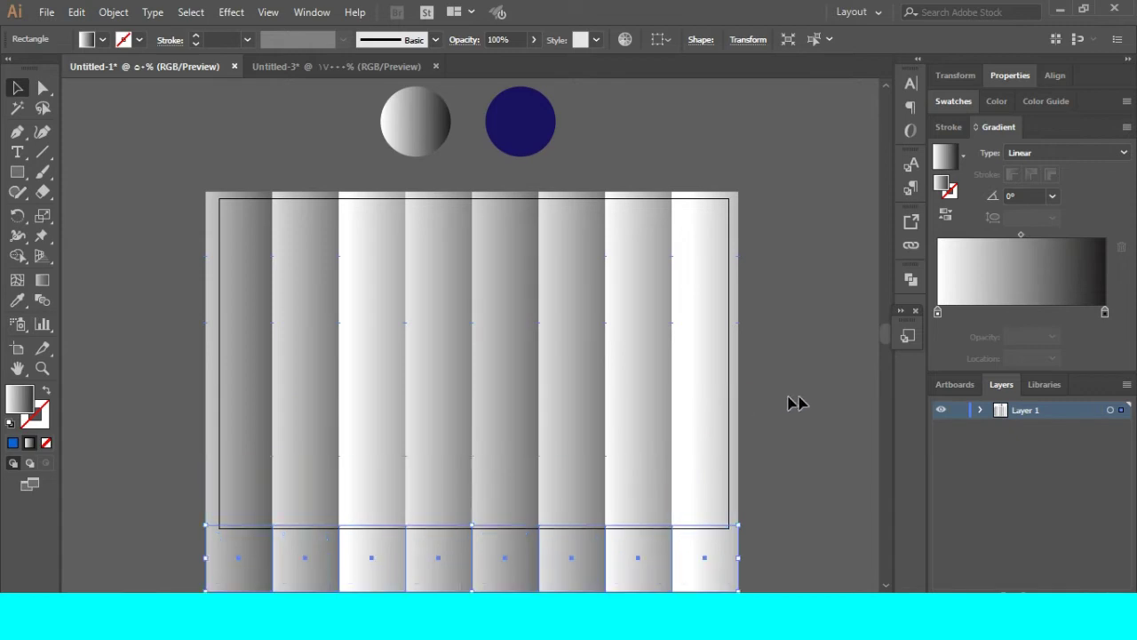
pyautogui.click(819, 398)
pyautogui.moveTo(139, 180)
pyautogui.mouseDown()
pyautogui.moveTo(584, 465)
pyautogui.moveTo(779, 543)
pyautogui.mouseUp()
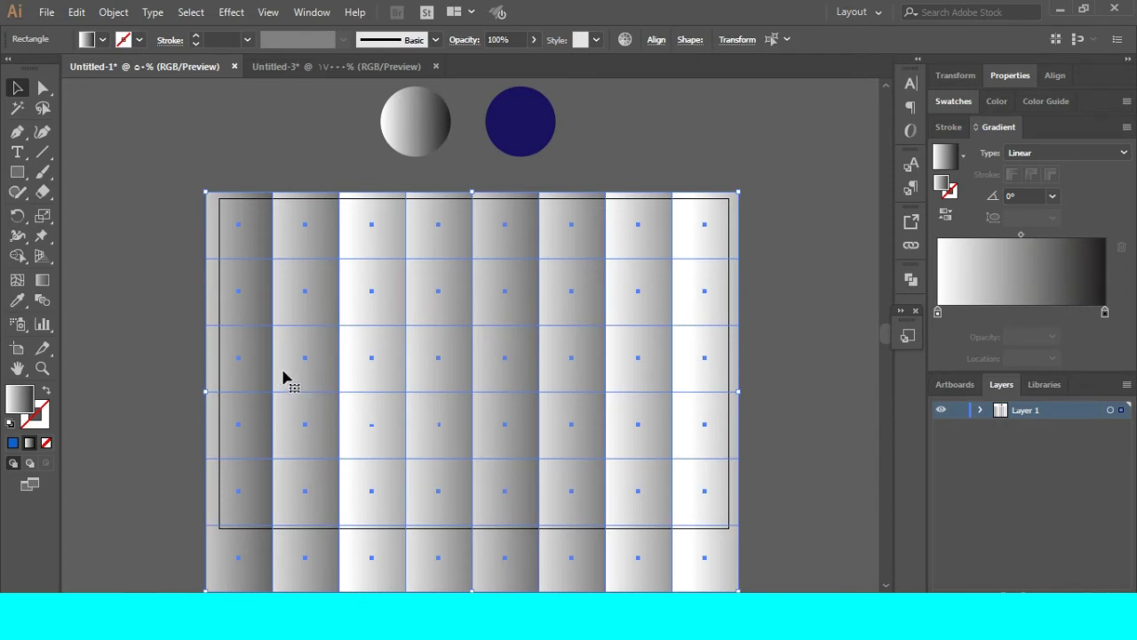
# - With Shape Builder, turn cells in rows three to five white, undoing one accidental merge
pyautogui.click(17, 257)
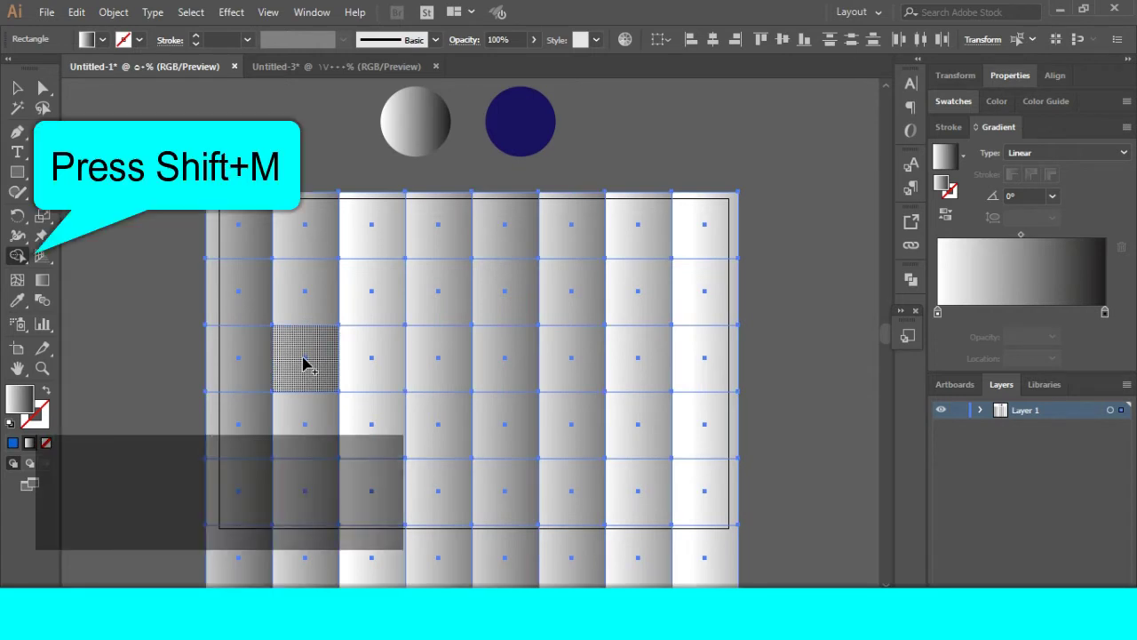
pyautogui.click(303, 363)
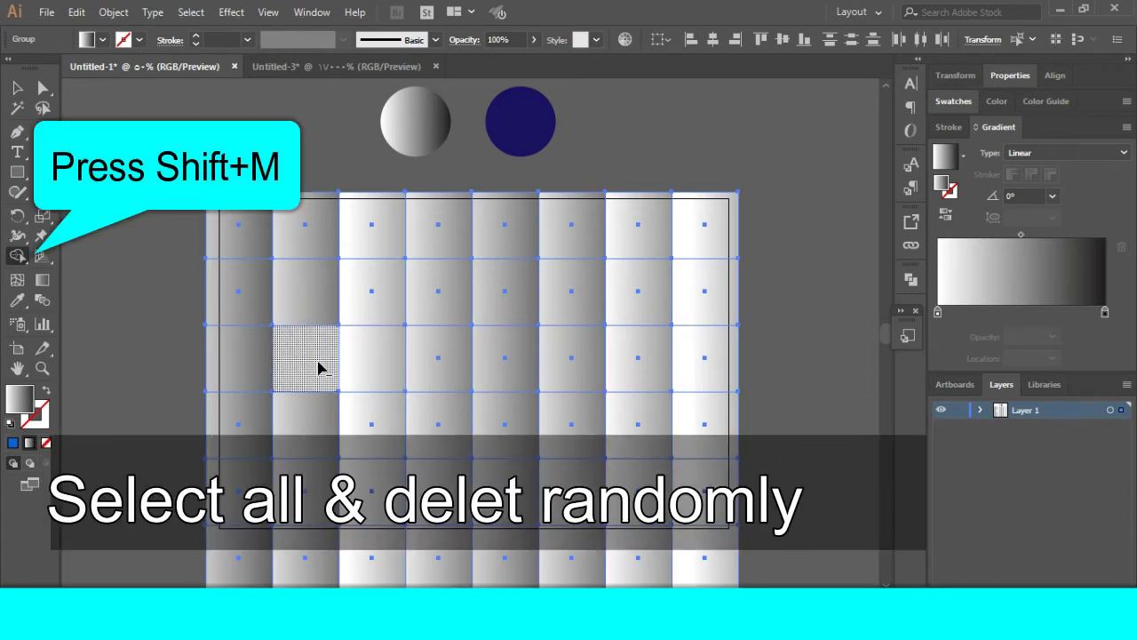
pyautogui.click(435, 433)
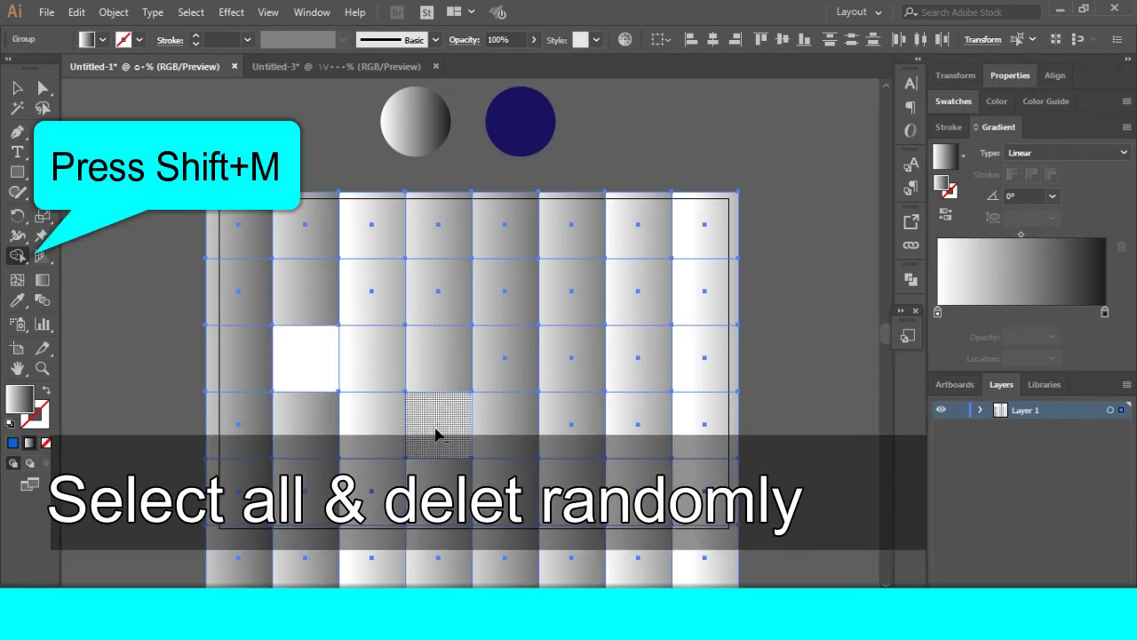
pyautogui.click(542, 307)
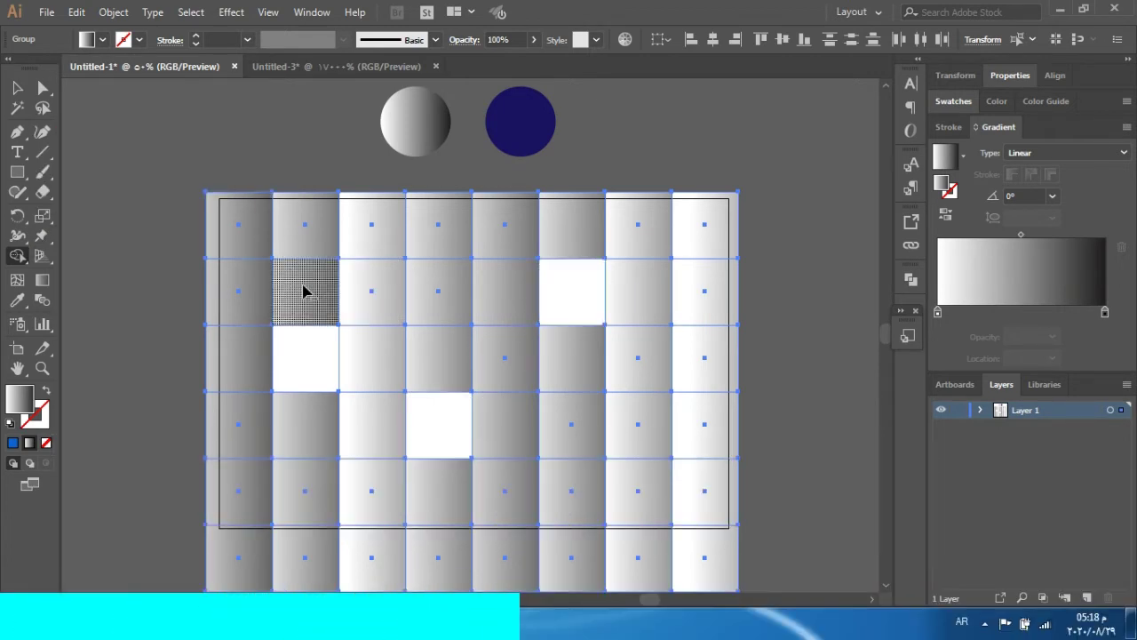
pyautogui.moveTo(305, 293); pyautogui.dragTo(305, 360)
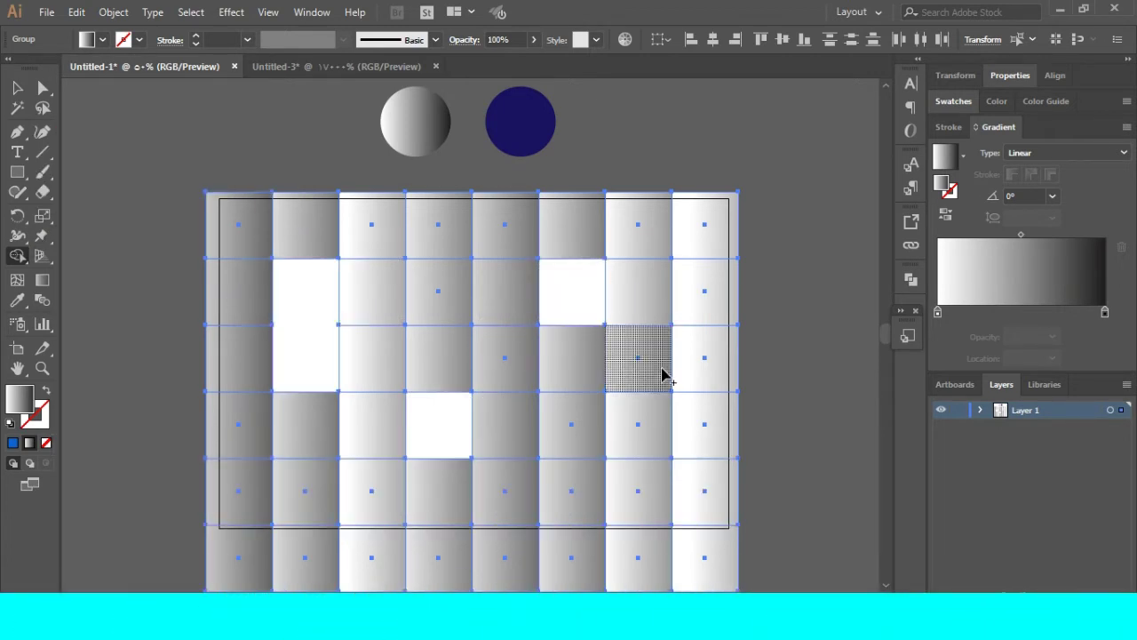
pyautogui.hotkey('ctrl', 'z')
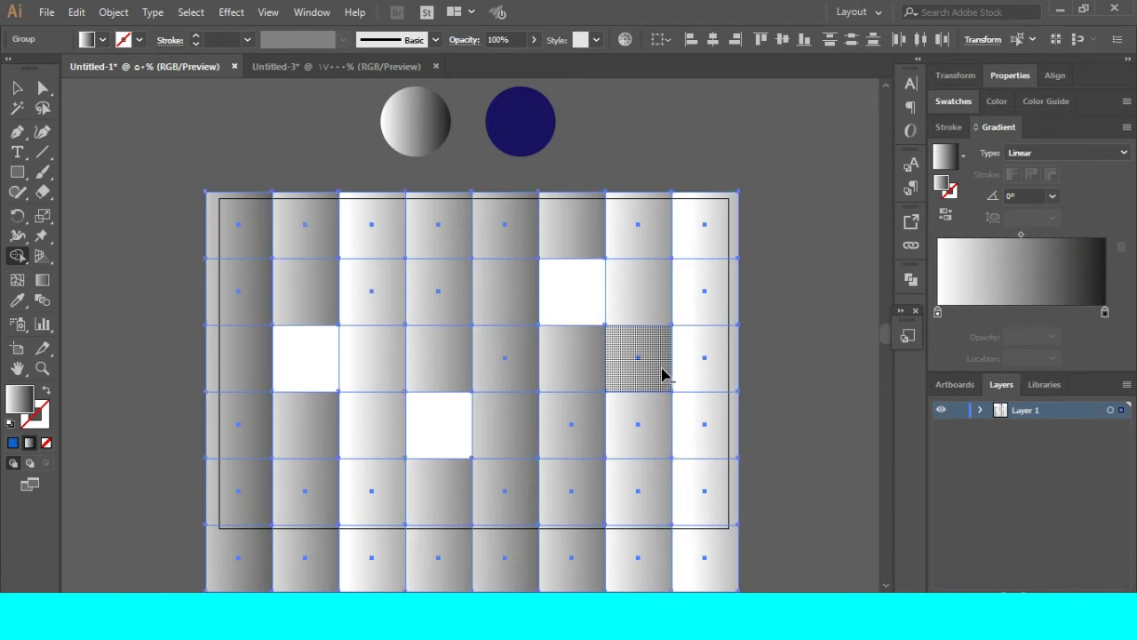
pyautogui.click(700, 487)
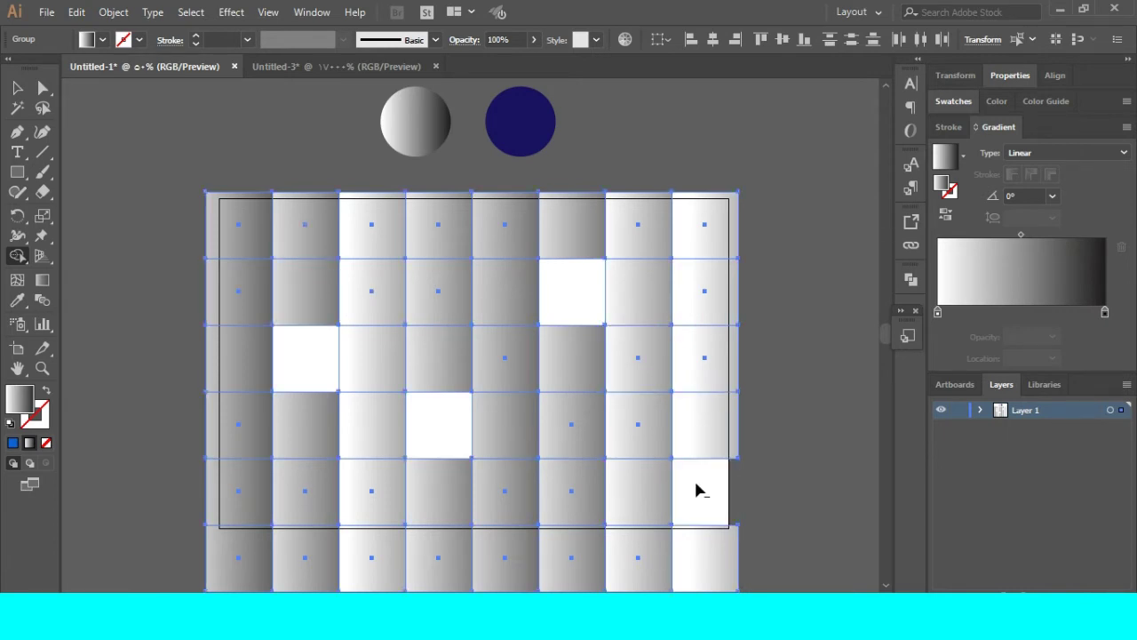
pyautogui.click(253, 503)
# - Knock out more cells to white, including top-left, top-right, bottom-row and middle cells
pyautogui.click(698, 228)
pyautogui.click(247, 240)
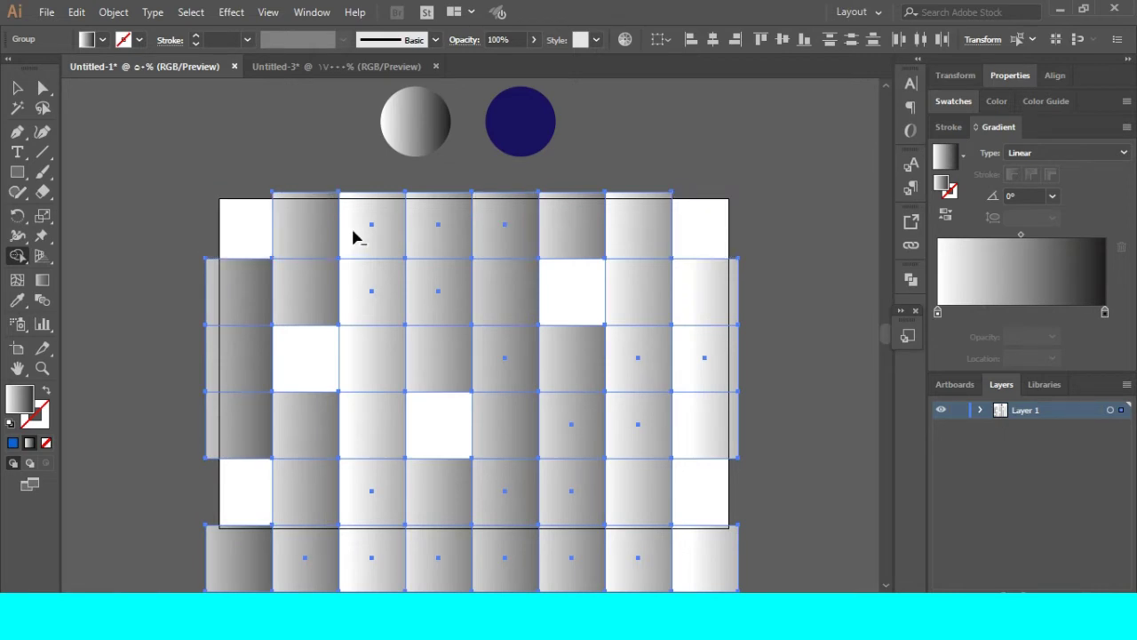
pyautogui.click(498, 238)
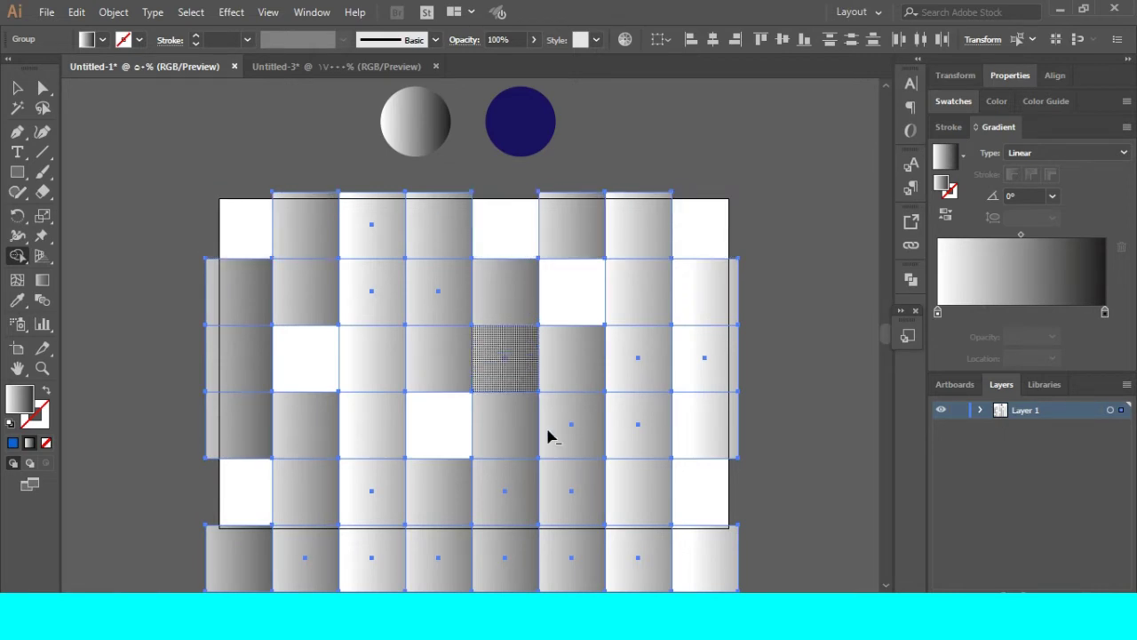
pyautogui.click(508, 574)
pyautogui.click(507, 490)
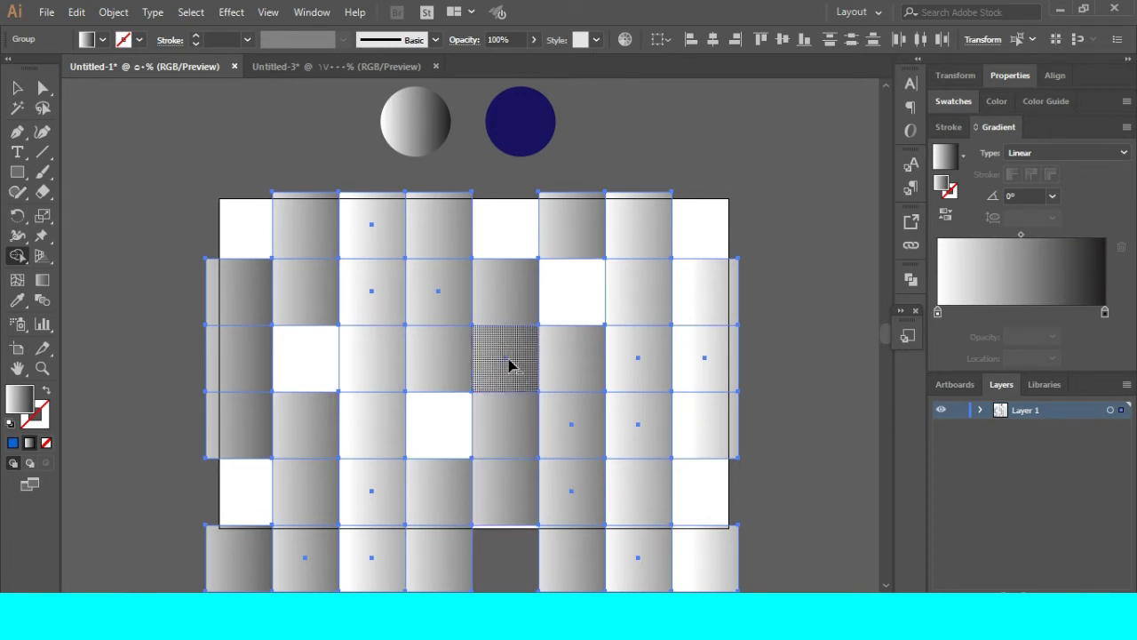
pyautogui.click(508, 362)
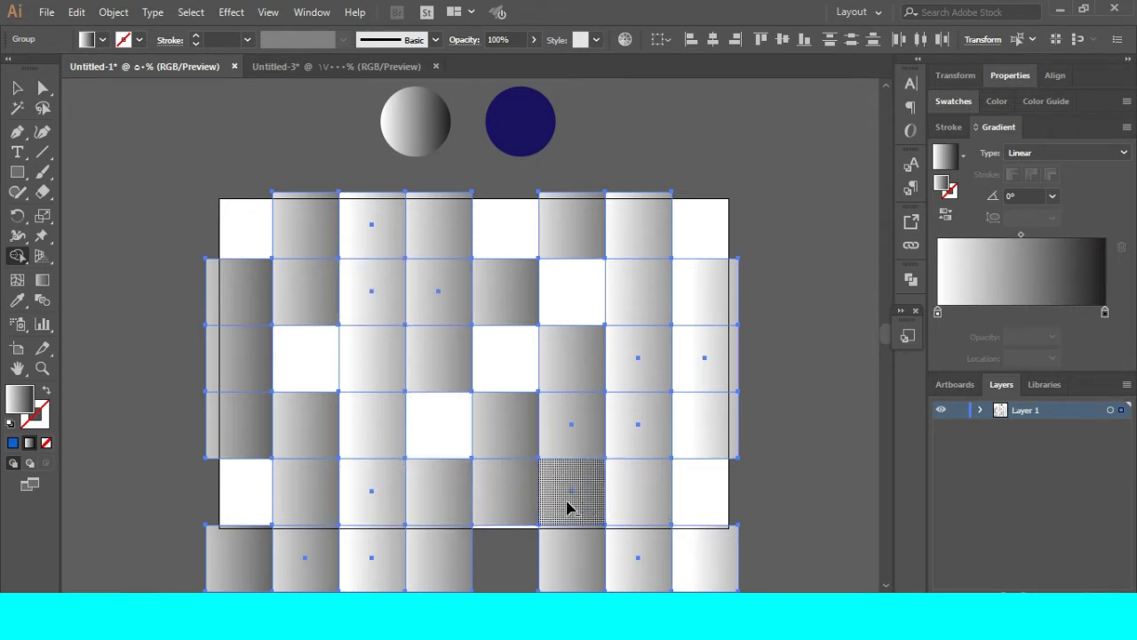
pyautogui.click(570, 444)
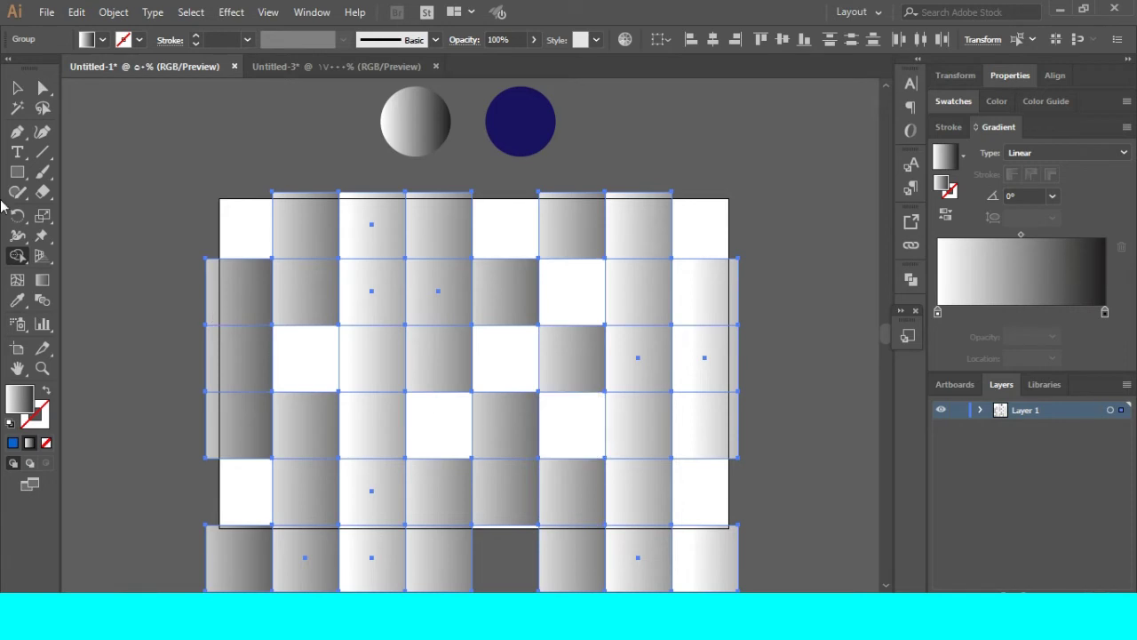
pyautogui.click(16, 88)
pyautogui.click(126, 261)
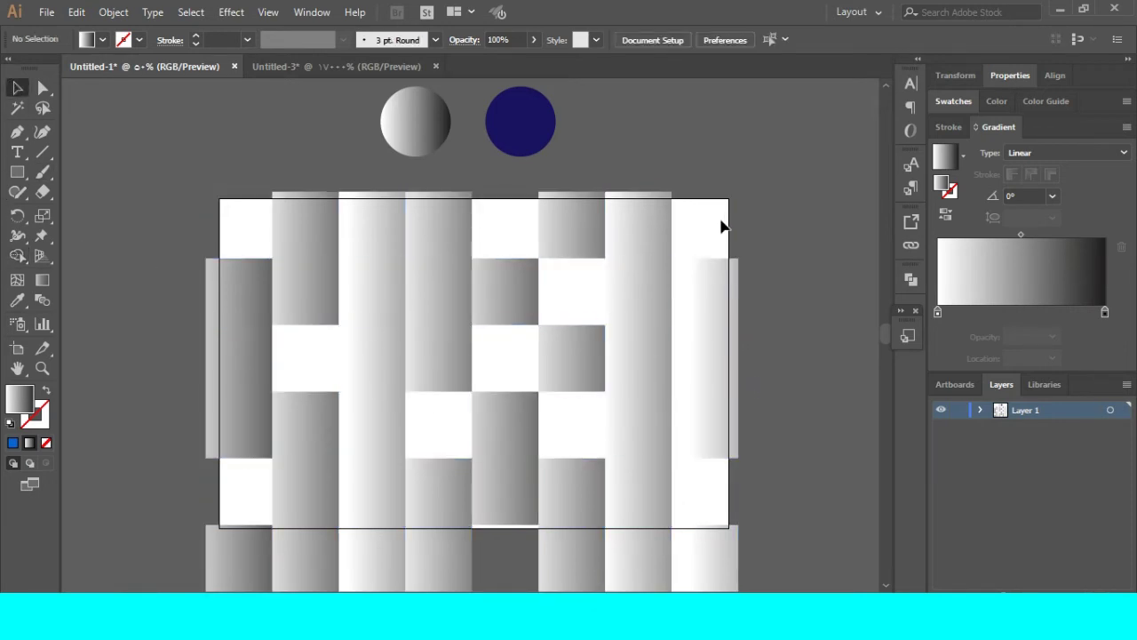
# - Copy the grid group, Paste in Front, and rotate the duplicate diagonally
pyautogui.scroll(-2, 167, 182)
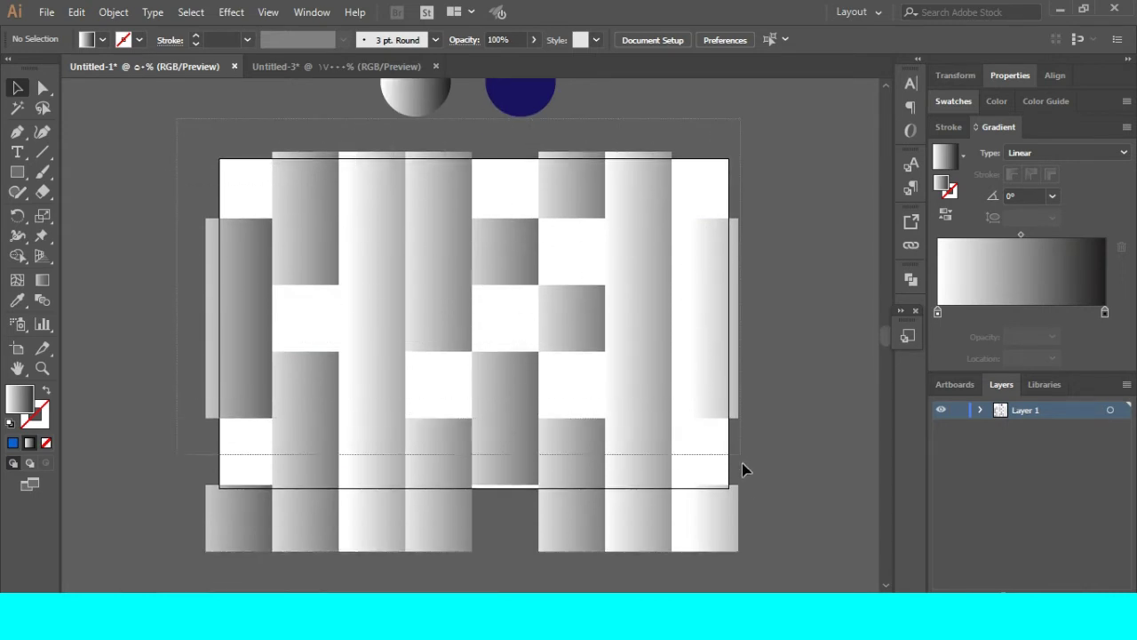
pyautogui.hotkey('ctrl', 'z')
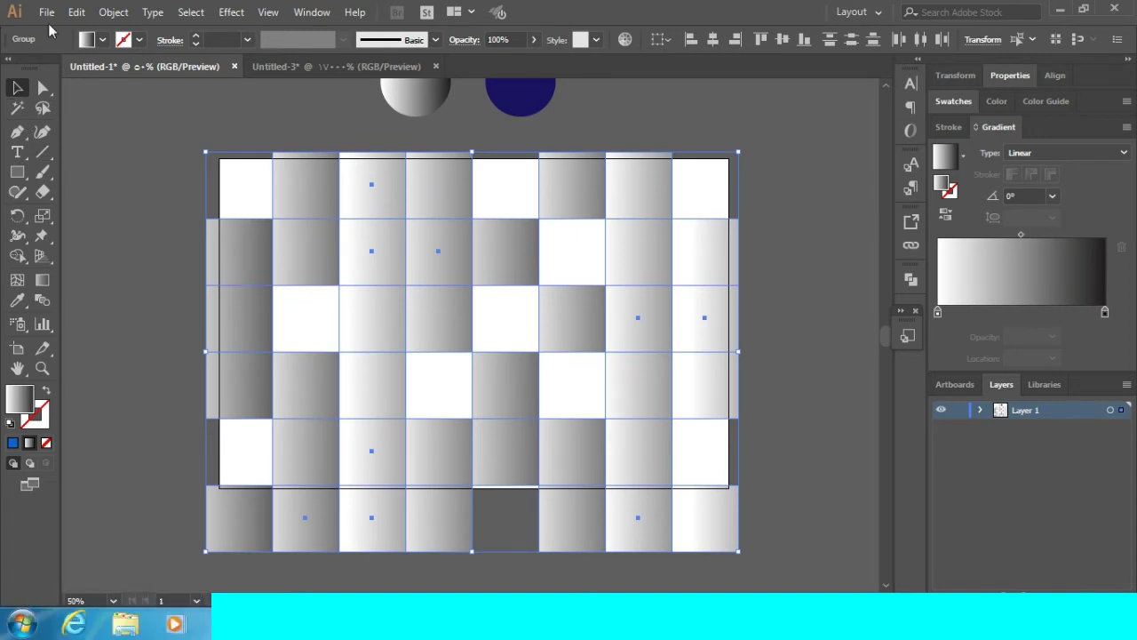
pyautogui.click(76, 13)
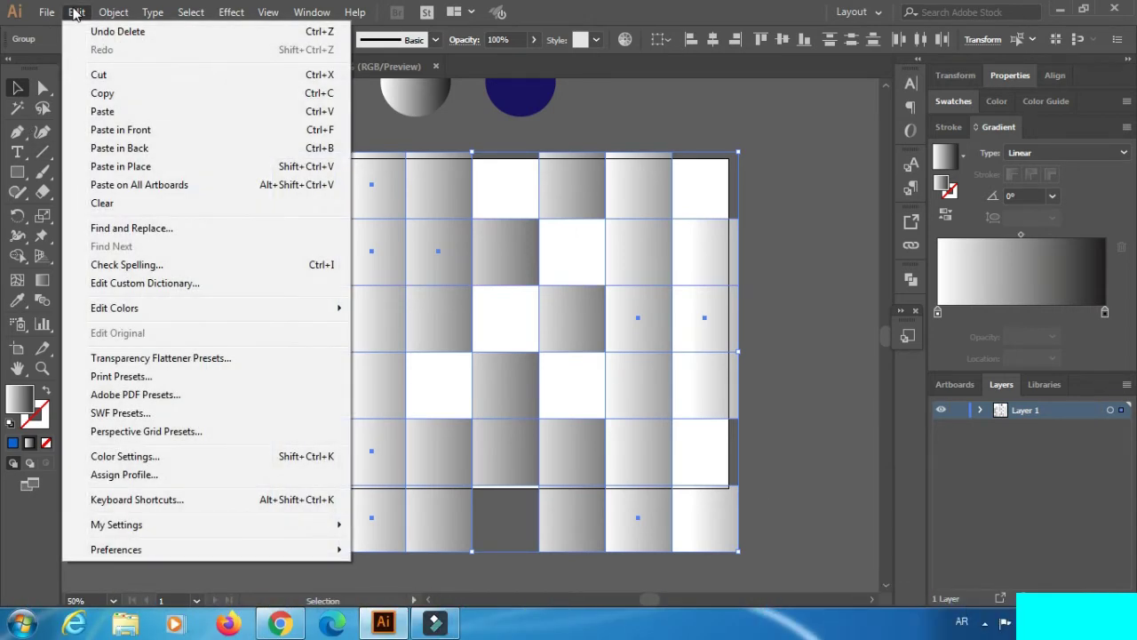
pyautogui.click(110, 94)
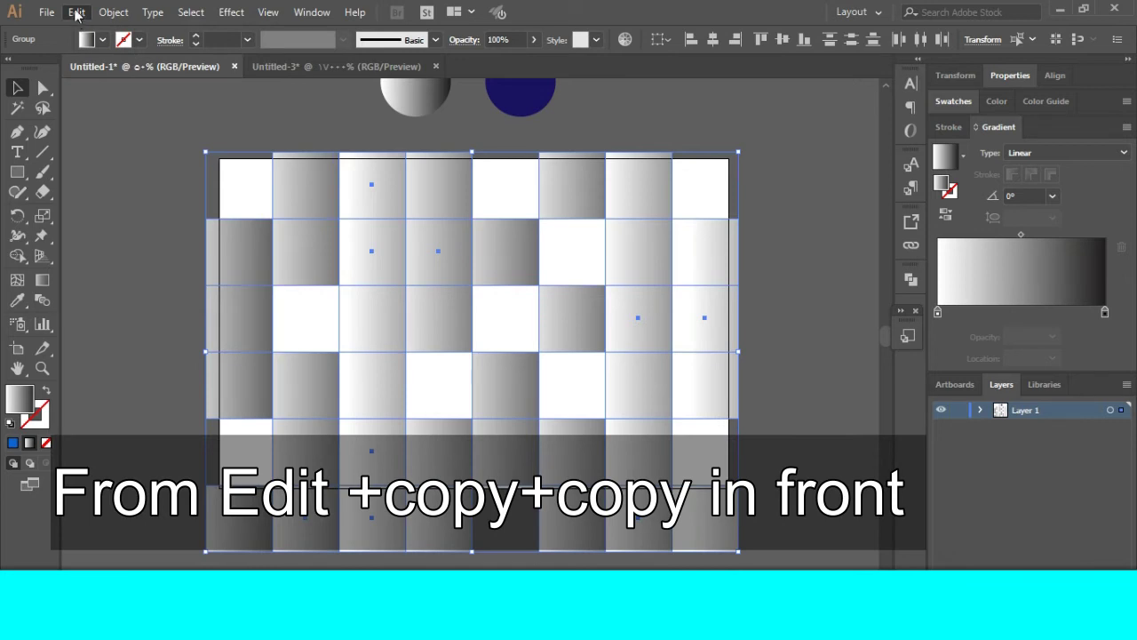
pyautogui.click(76, 12)
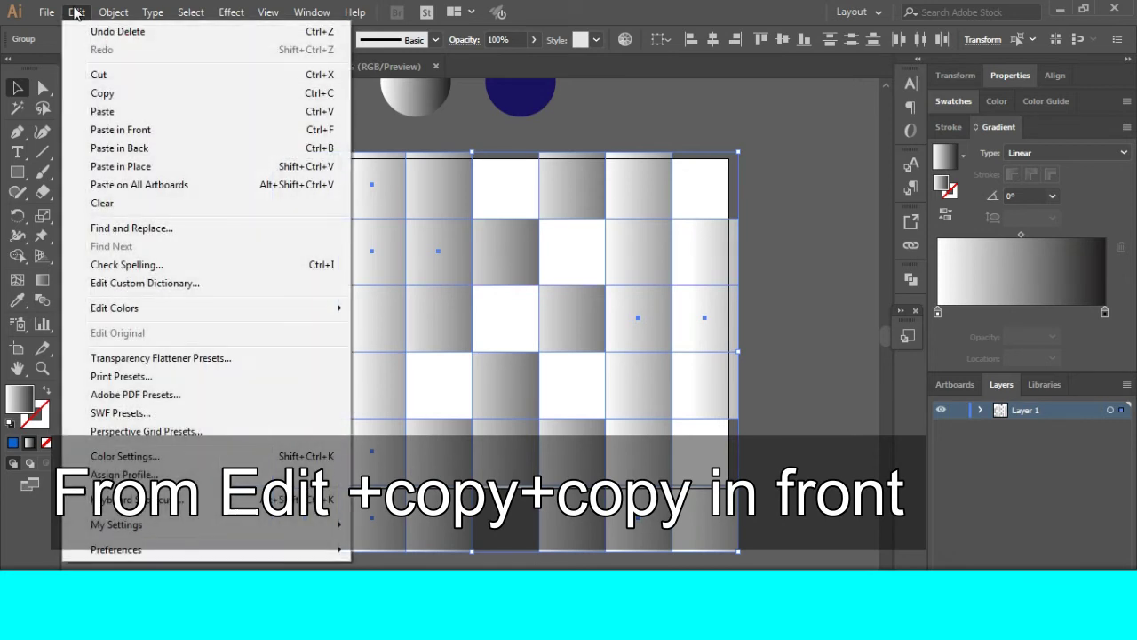
pyautogui.click(160, 138)
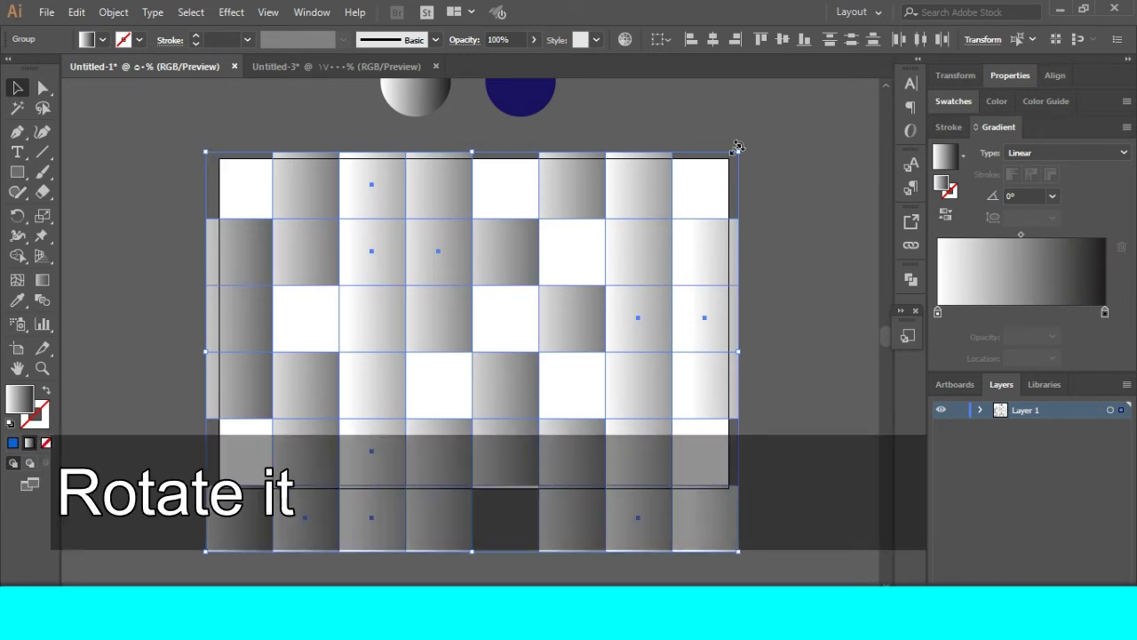
pyautogui.moveTo(760, 187); pyautogui.dragTo(802, 427)
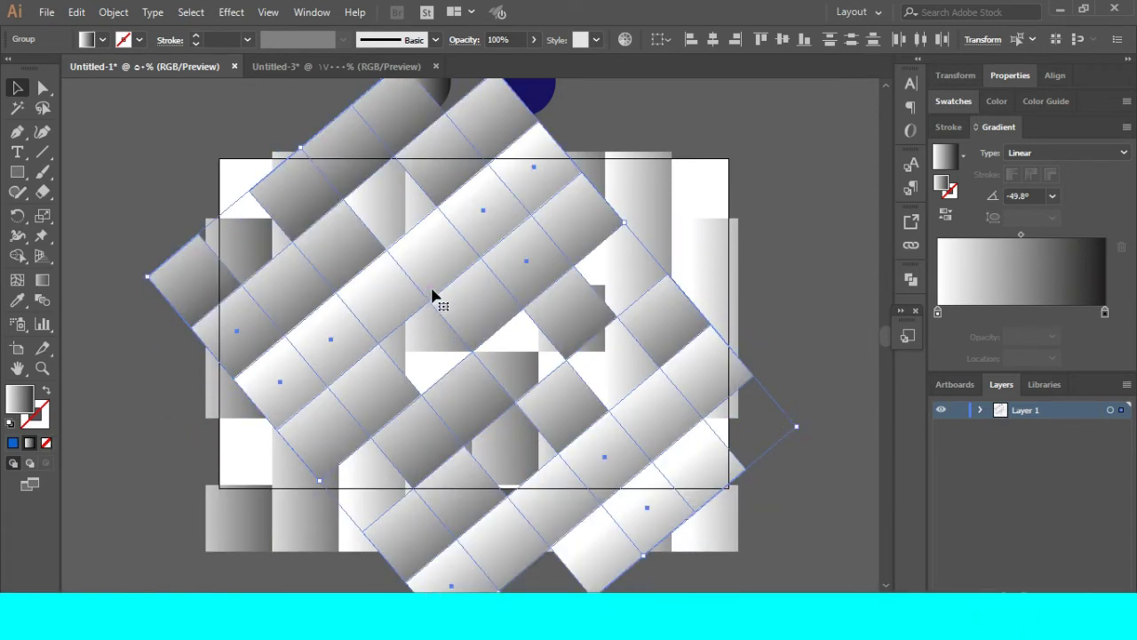
# - Move the rotated duplicate grid across the artboard toward the right
pyautogui.moveTo(423, 296)
pyautogui.mouseDown()
pyautogui.moveTo(573, 287)
pyautogui.moveTo(578, 299)
pyautogui.mouseUp()
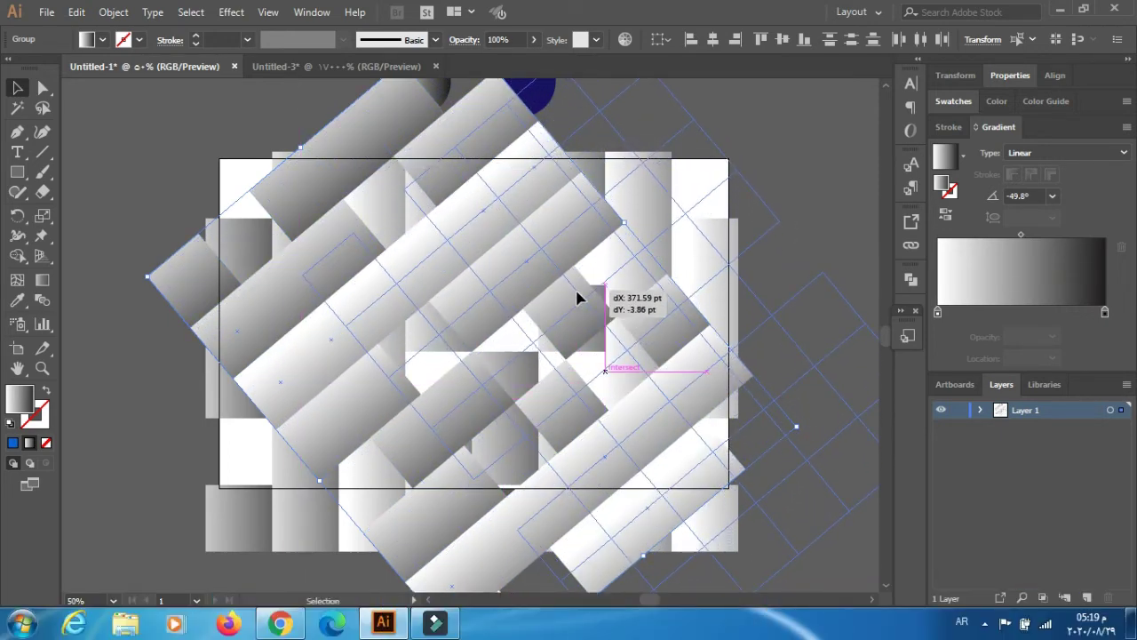
pyautogui.moveTo(577, 293); pyautogui.dragTo(578, 295)
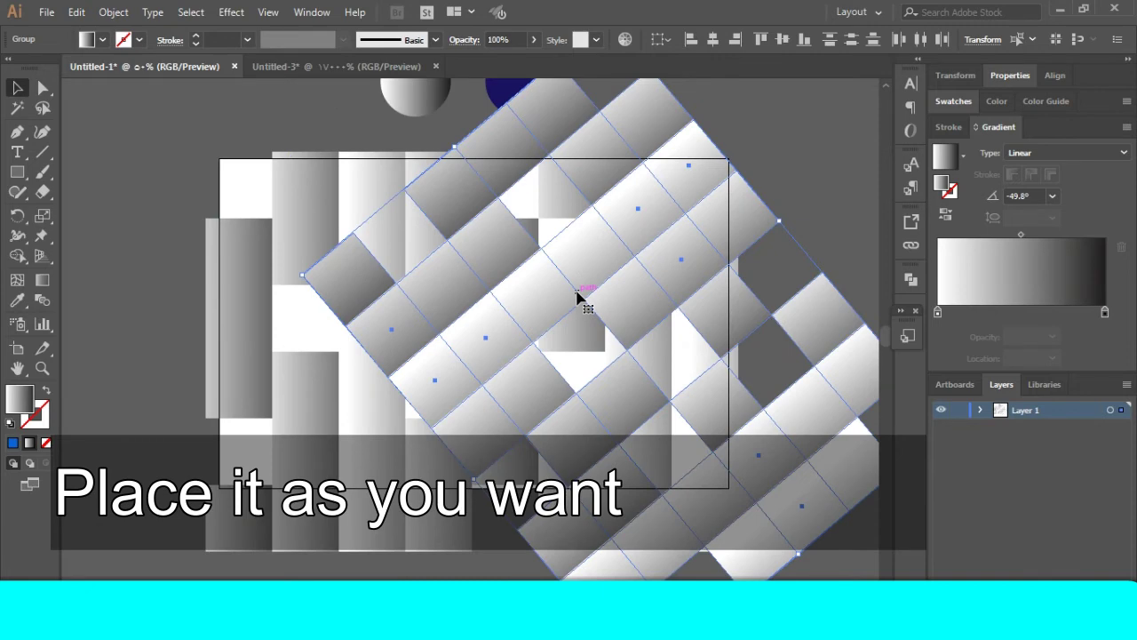
pyautogui.moveTo(578, 294)
pyautogui.mouseDown()
pyautogui.moveTo(554, 277)
pyautogui.moveTo(566, 282)
pyautogui.moveTo(559, 290)
pyautogui.mouseUp()
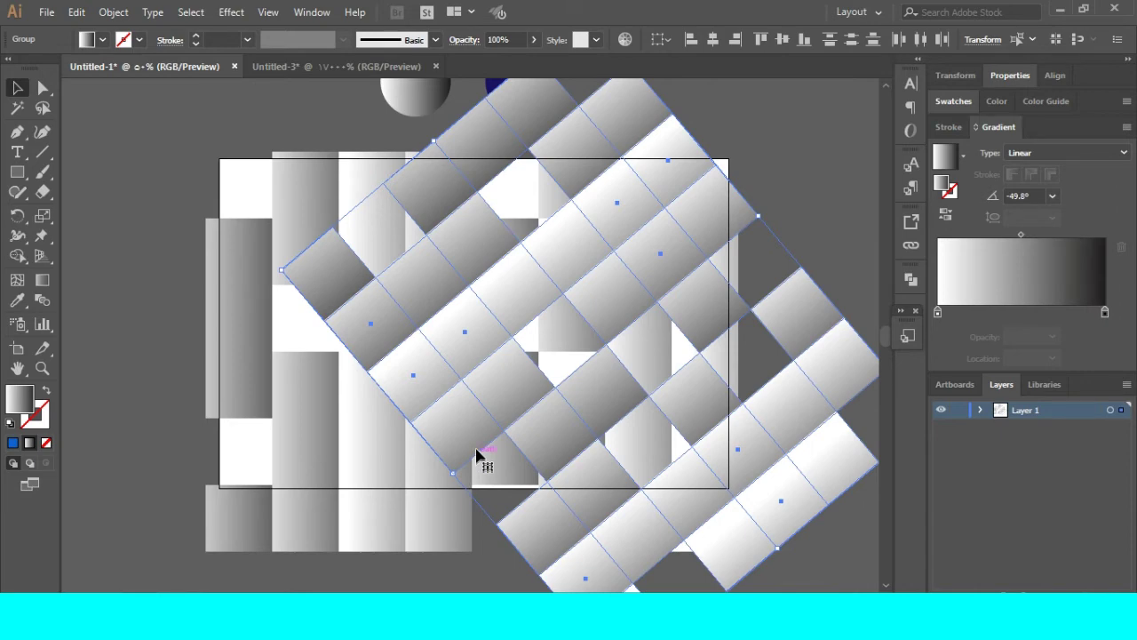
# - Scale the rotated grid up from its corners so its strips span nearly the whole artboard
pyautogui.scroll(-3, 475, 448)
pyautogui.scroll(-1, 467, 418)
pyautogui.moveTo(454, 394); pyautogui.dragTo(299, 503)
pyautogui.scroll(3, 334, 415)
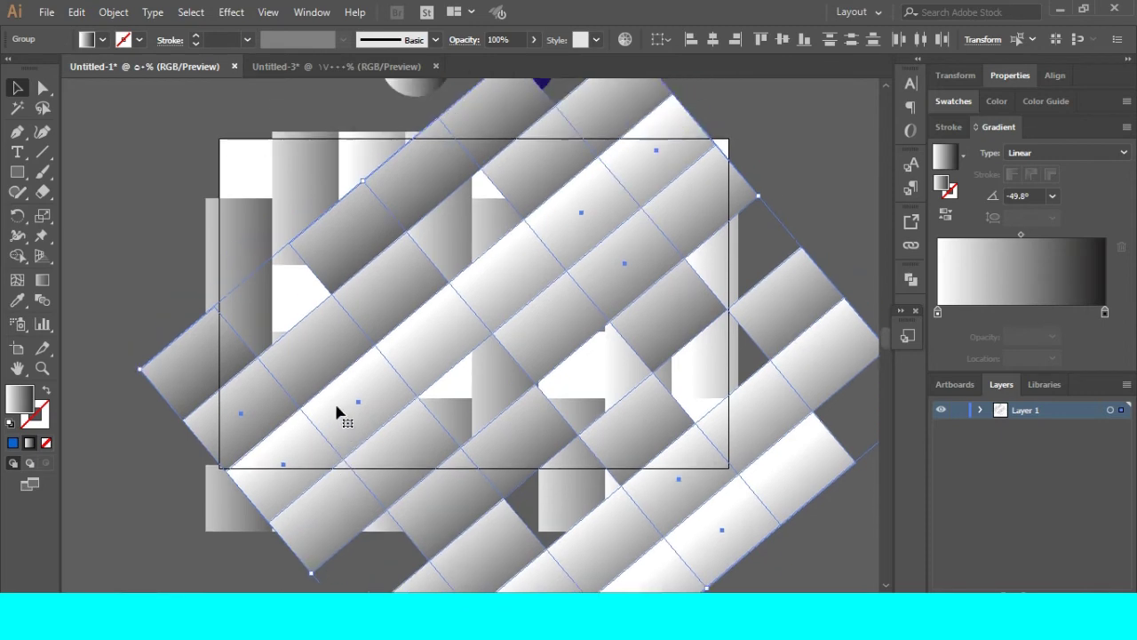
pyautogui.scroll(2, 338, 409)
pyautogui.moveTo(367, 220); pyautogui.dragTo(279, 122)
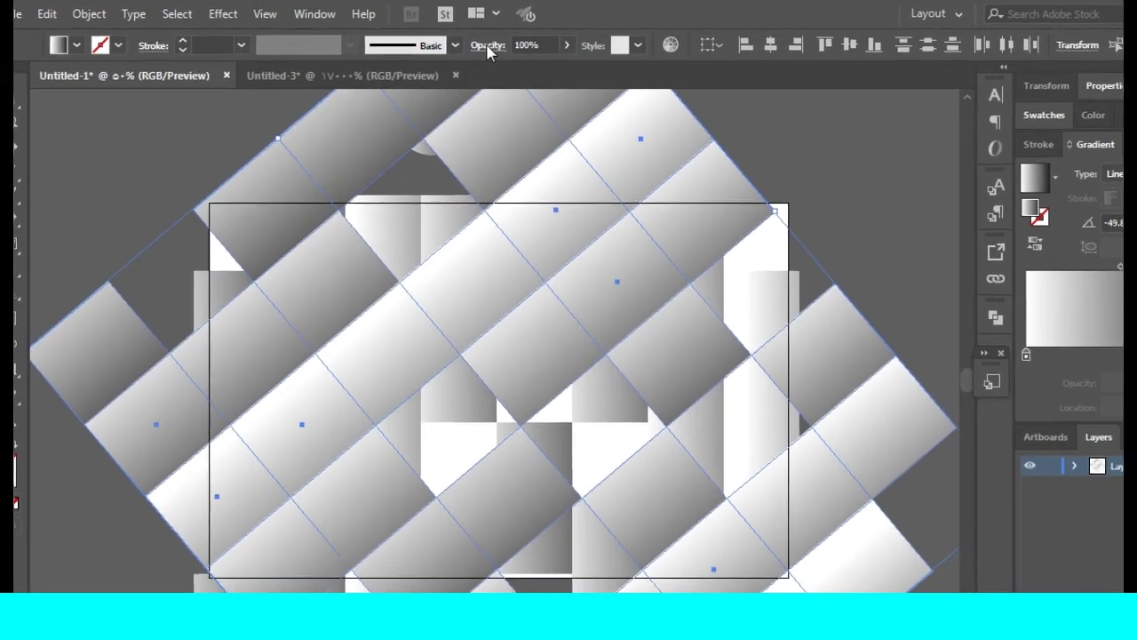
# - Set the diagonal grid's blend mode to Multiply, then zoom out to view the artwork
pyautogui.click(487, 52)
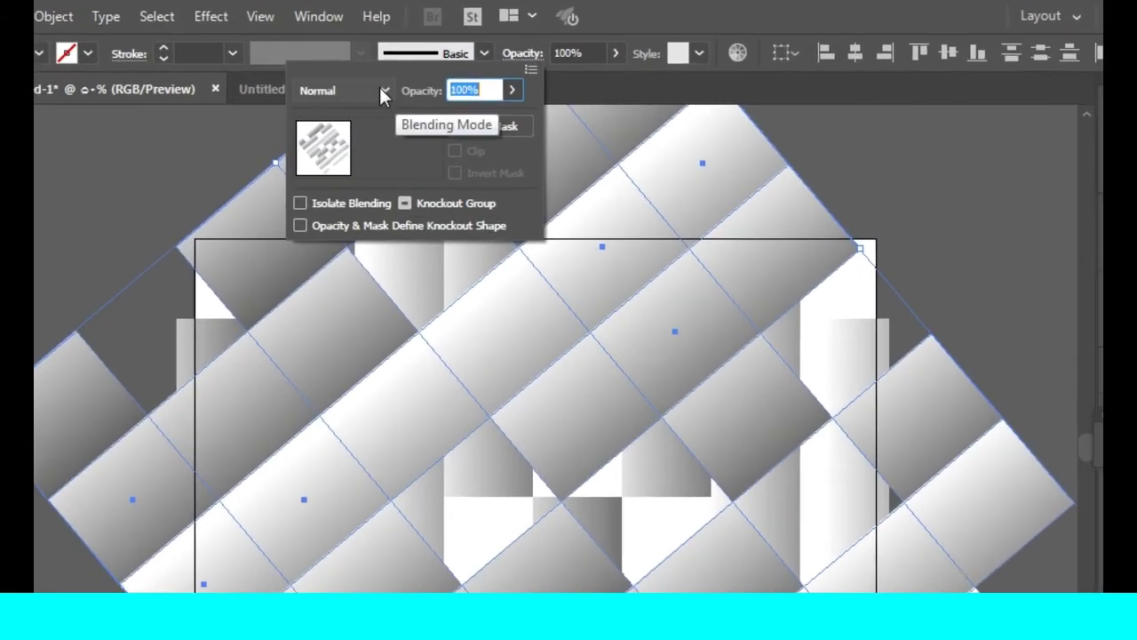
pyautogui.click(385, 96)
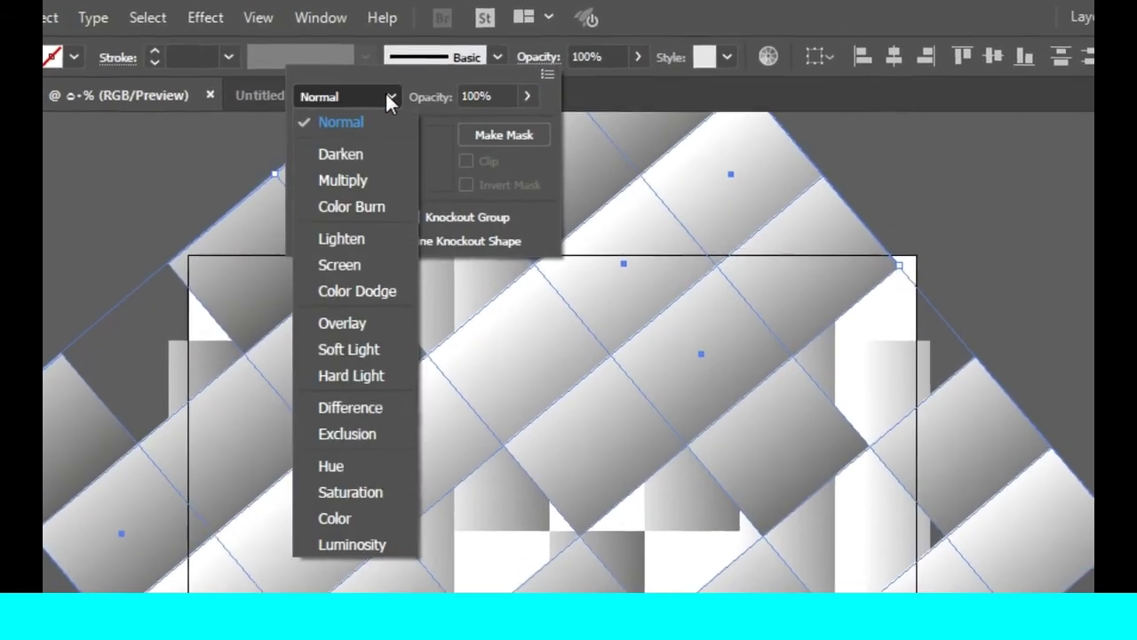
pyautogui.click(343, 180)
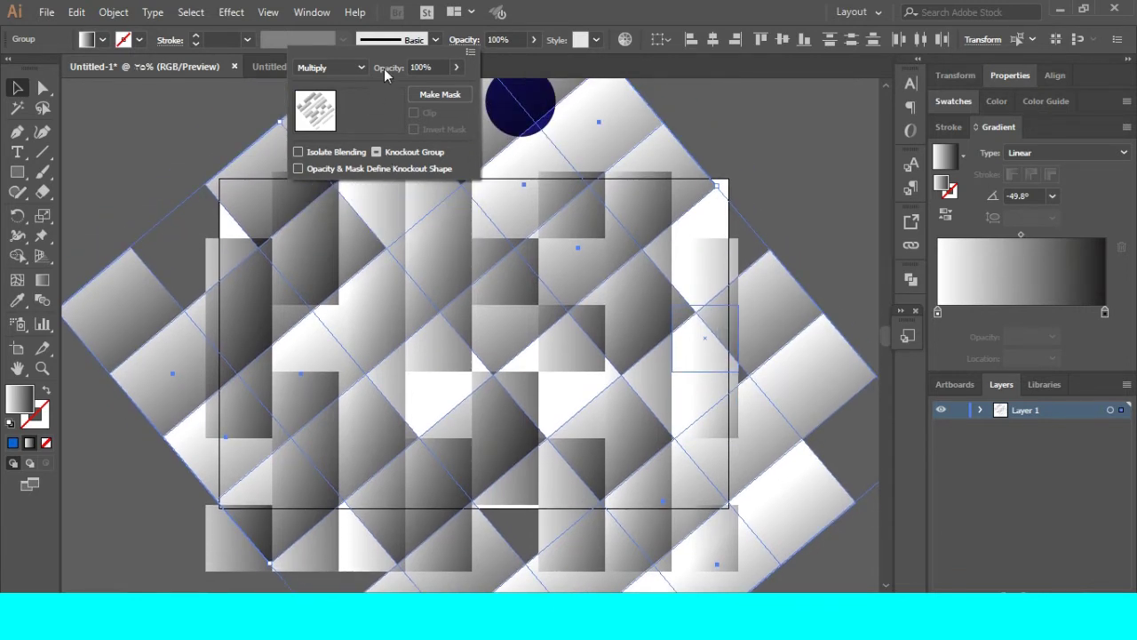
pyautogui.hotkey('ctrl', '-')
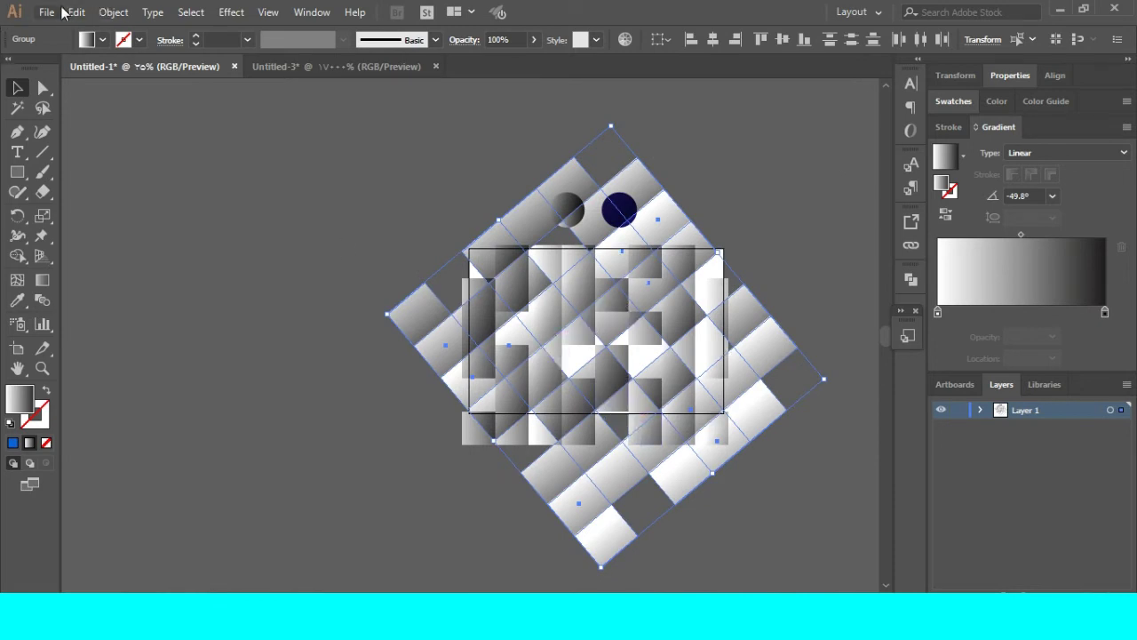
# - Copy the diagonal grid and paste a duplicate in front of it
pyautogui.click(103, 13)
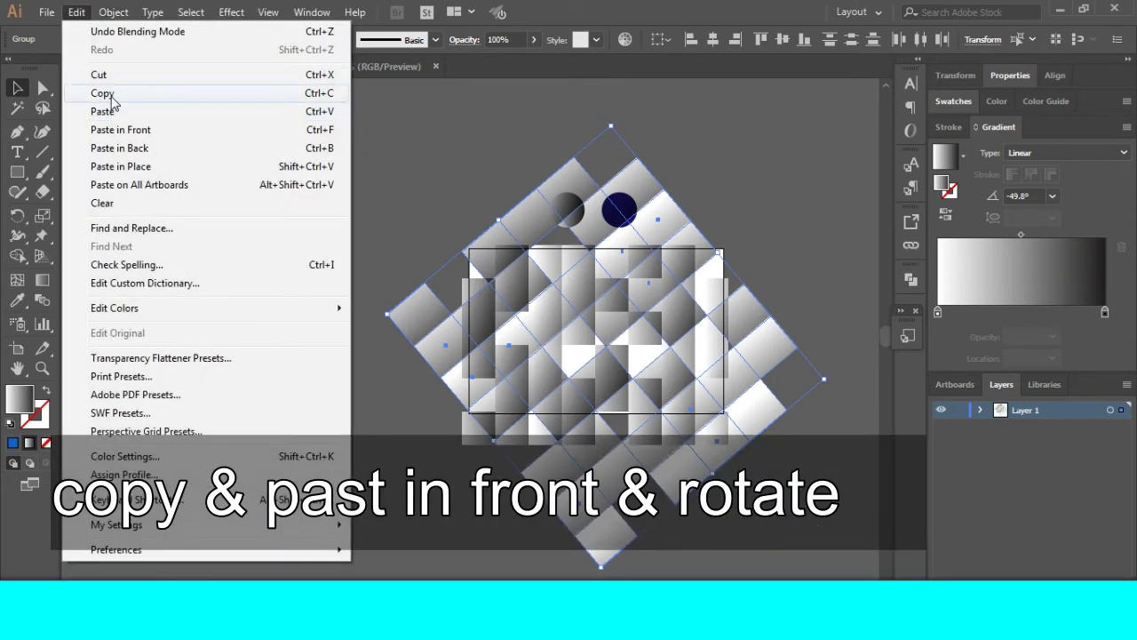
pyautogui.click(102, 92)
pyautogui.click(89, 15)
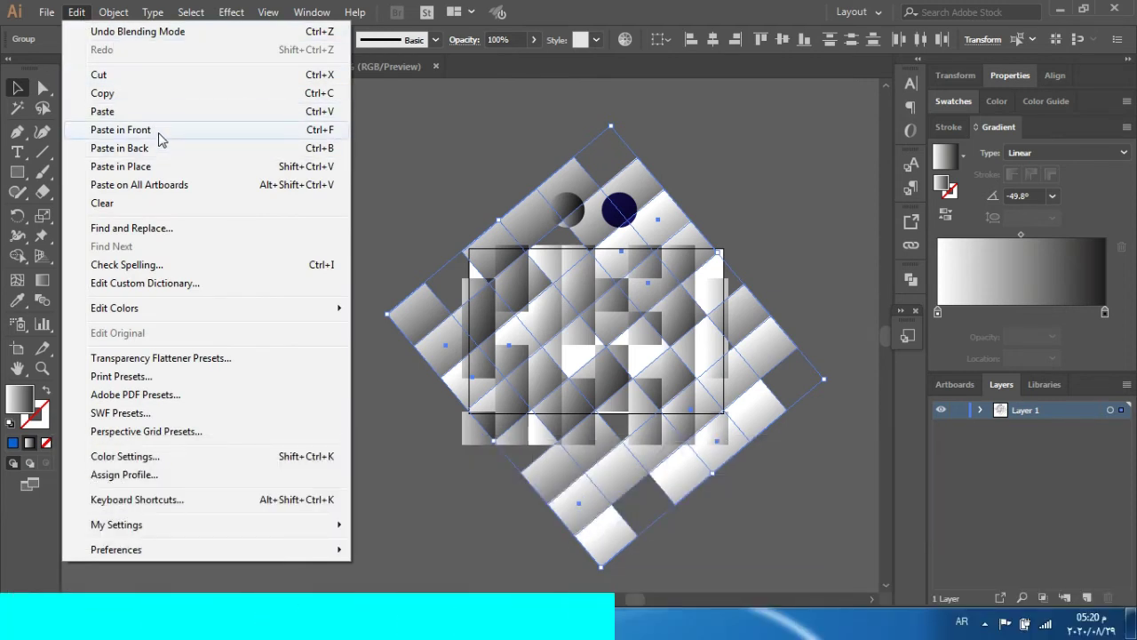
pyautogui.click(159, 133)
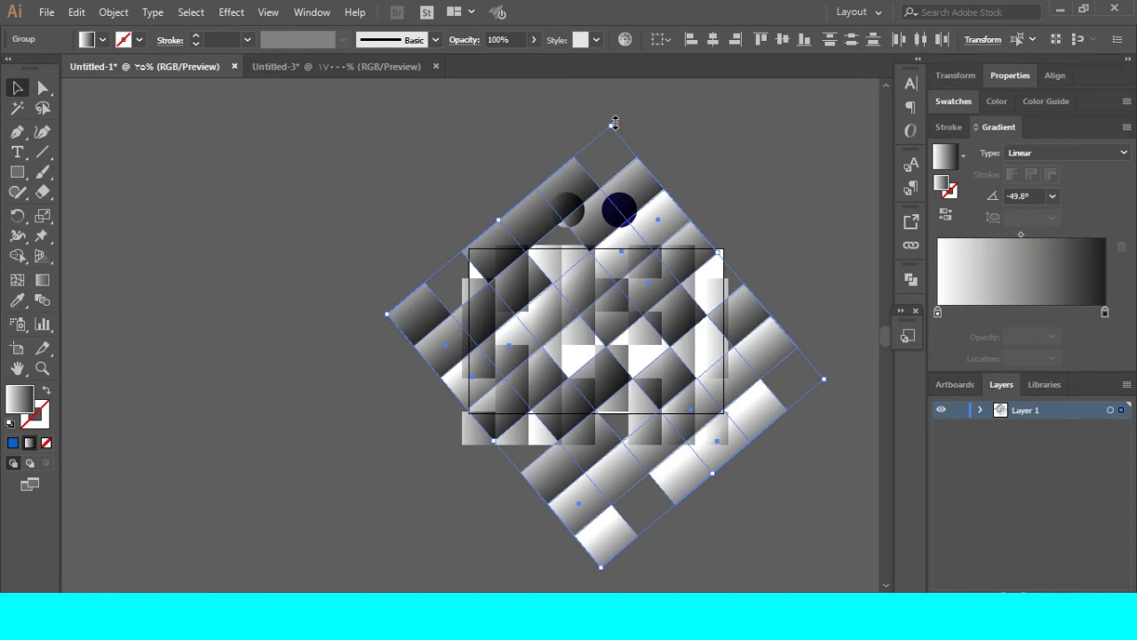
# - Squash the pasted grid vertically and rotate it to a new angle
pyautogui.moveTo(614, 123); pyautogui.dragTo(607, 207)
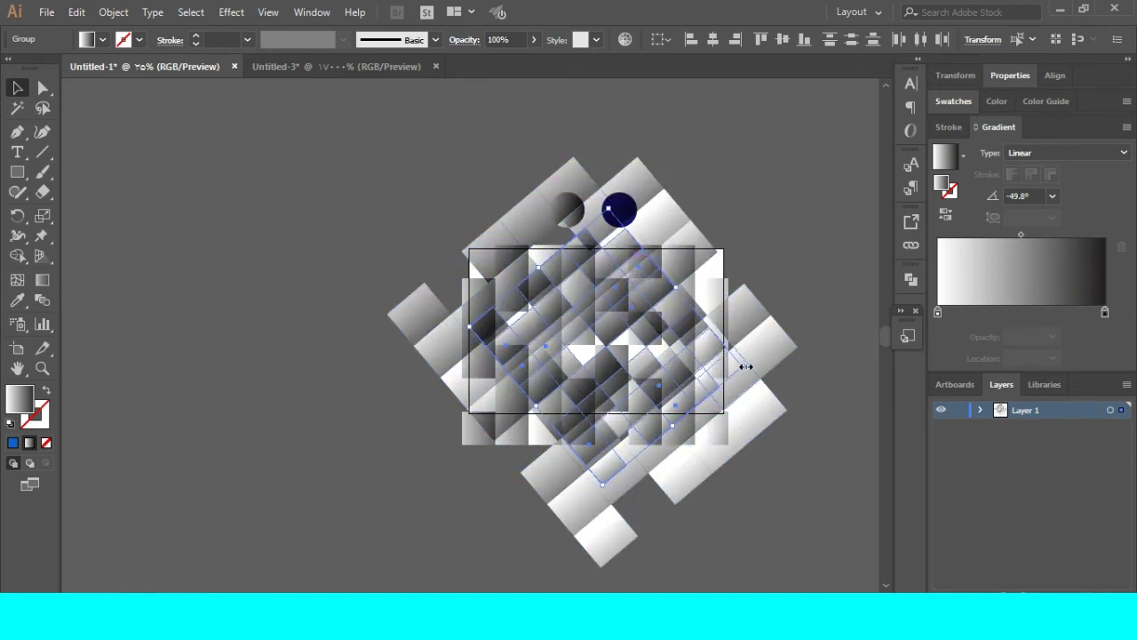
pyautogui.moveTo(749, 364); pyautogui.dragTo(558, 426)
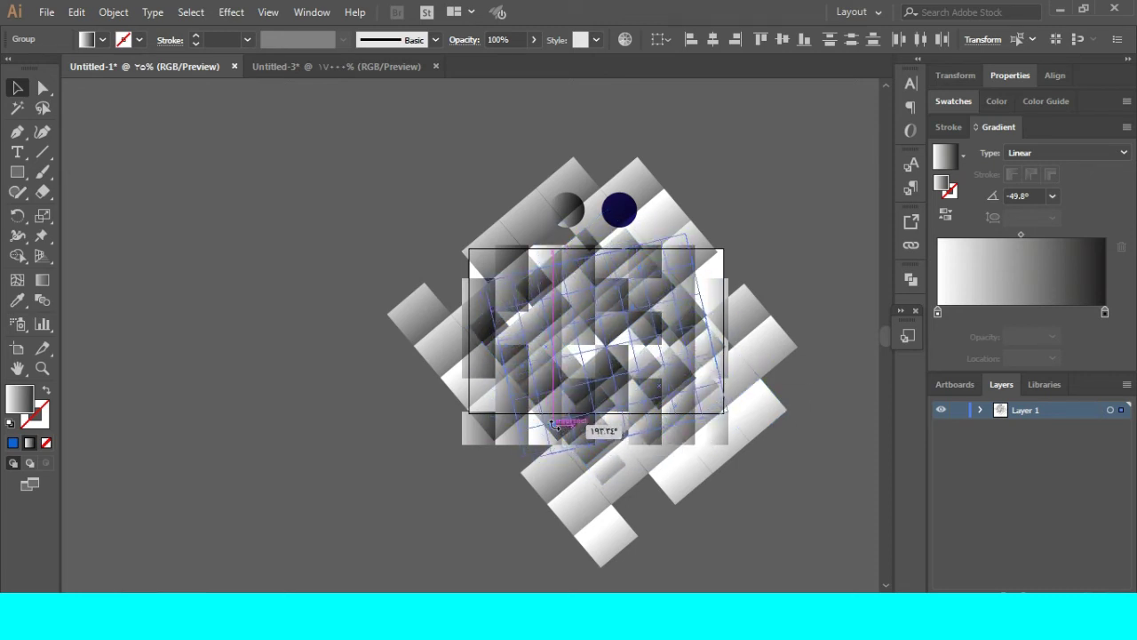
pyautogui.moveTo(558, 425); pyautogui.dragTo(589, 388)
pyautogui.scroll(1, 594, 364)
pyautogui.scroll(1, 590, 356)
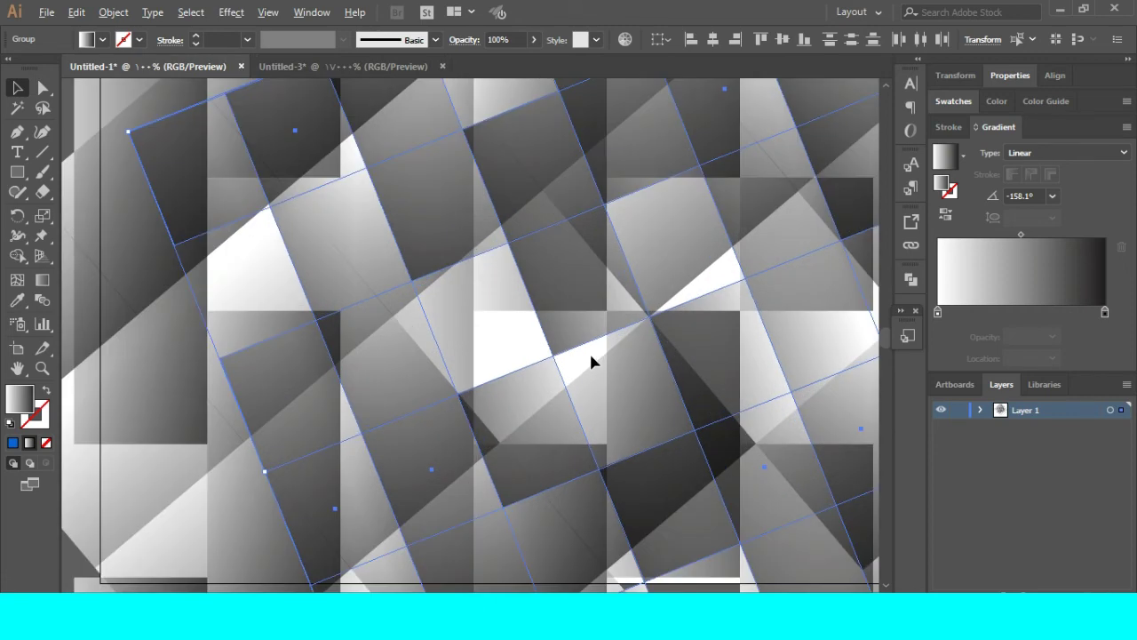
pyautogui.scroll(-1, 590, 356)
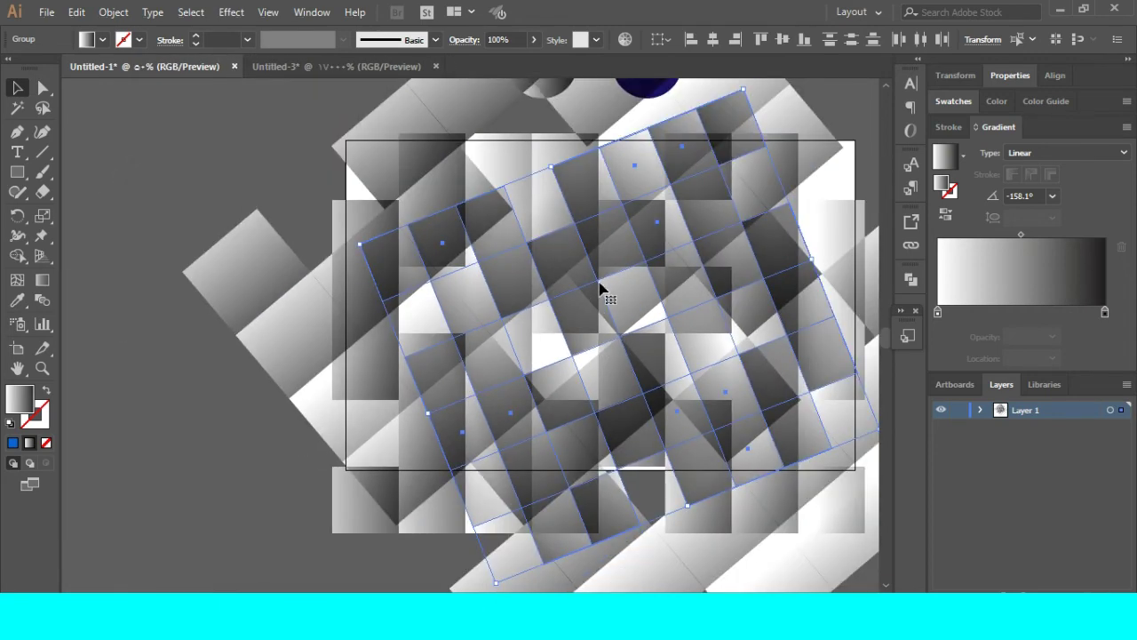
# - Move the rotated grid over the artboard and stretch it past every edge
pyautogui.moveTo(599, 289)
pyautogui.mouseDown()
pyautogui.moveTo(602, 310)
pyautogui.moveTo(563, 293)
pyautogui.mouseUp()
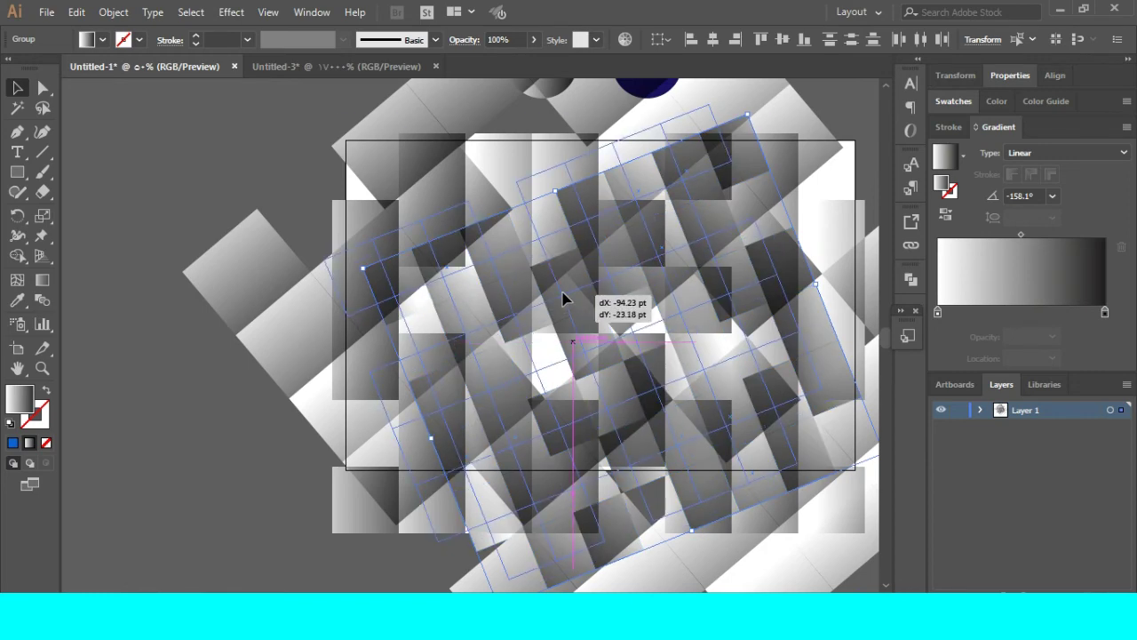
pyautogui.moveTo(516, 181); pyautogui.dragTo(489, 189)
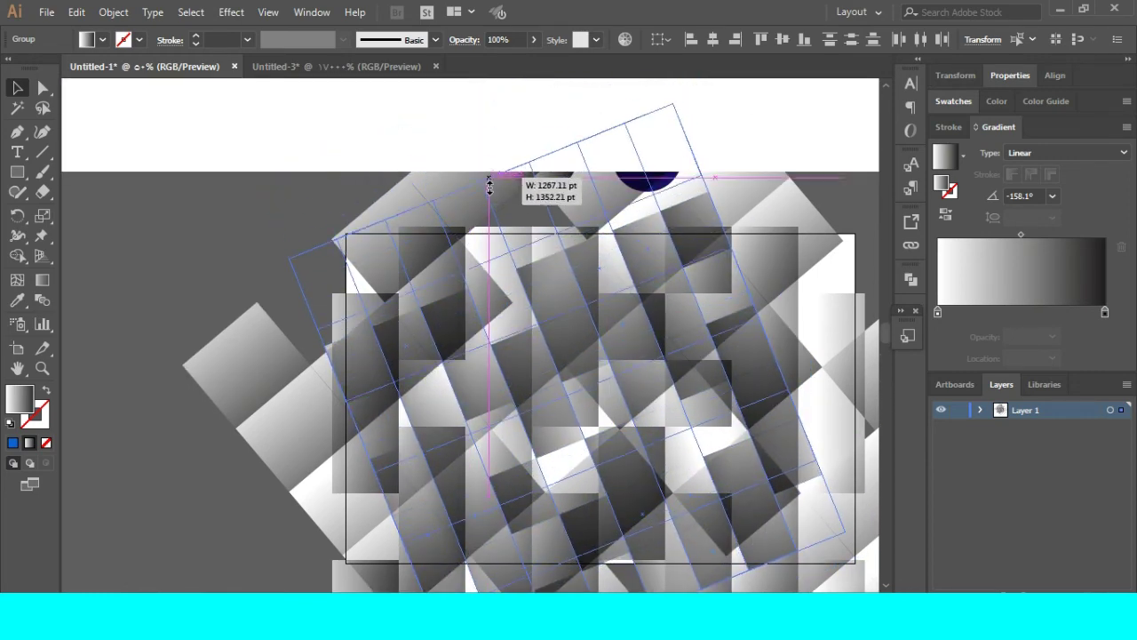
pyautogui.moveTo(488, 188); pyautogui.dragTo(484, 187)
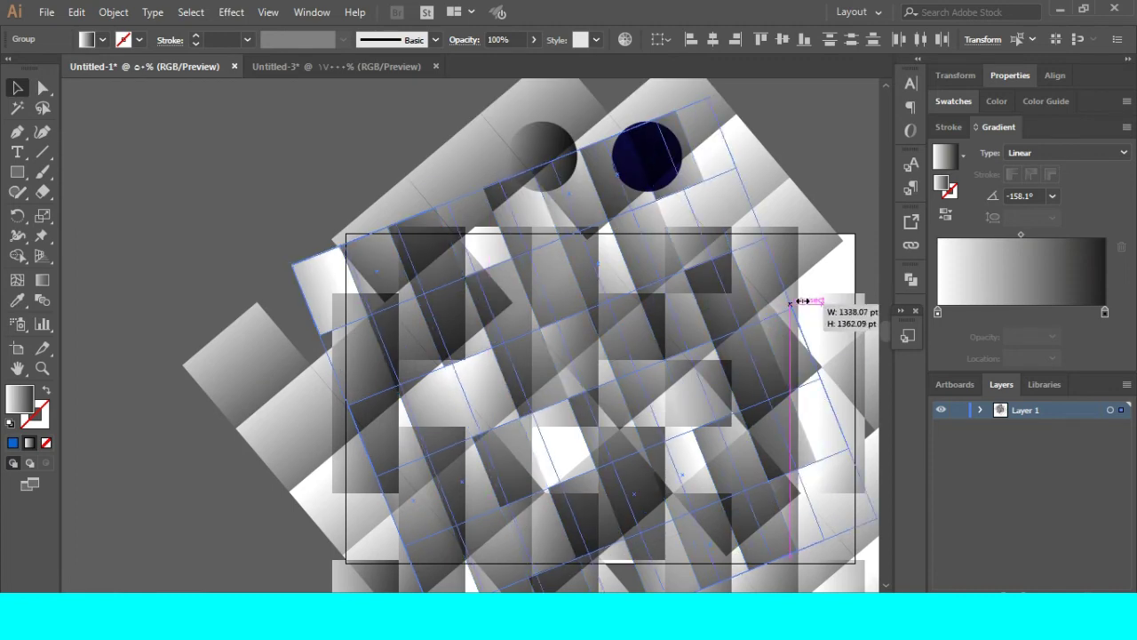
pyautogui.moveTo(761, 324); pyautogui.dragTo(830, 310)
pyautogui.scroll(-1, 719, 458)
pyautogui.scroll(-5, 720, 457)
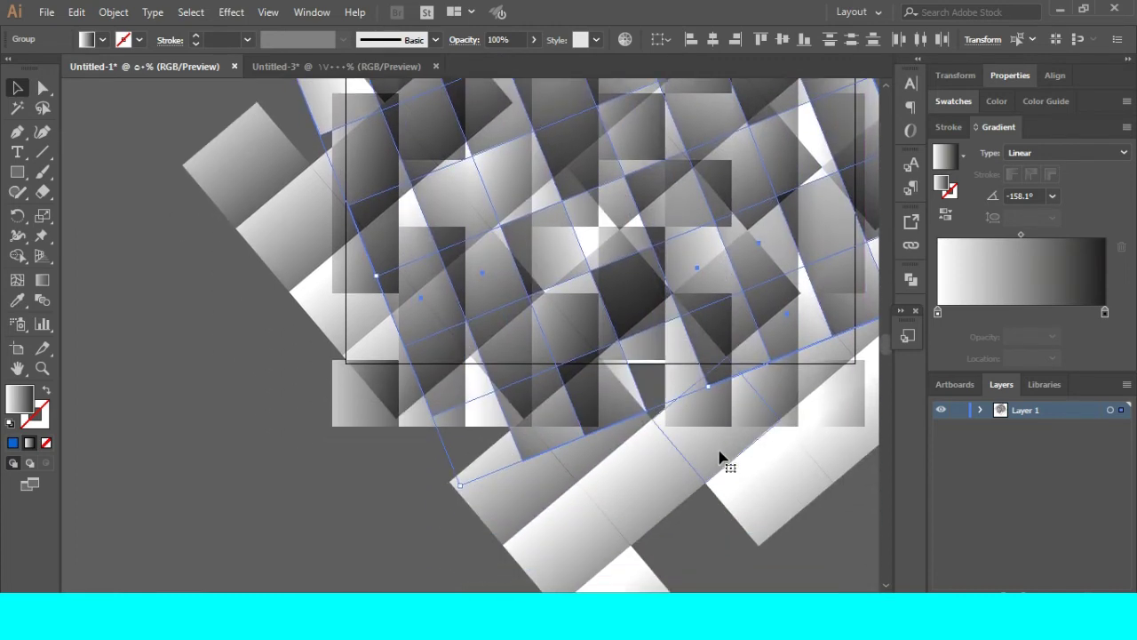
pyautogui.moveTo(374, 279); pyautogui.dragTo(315, 301)
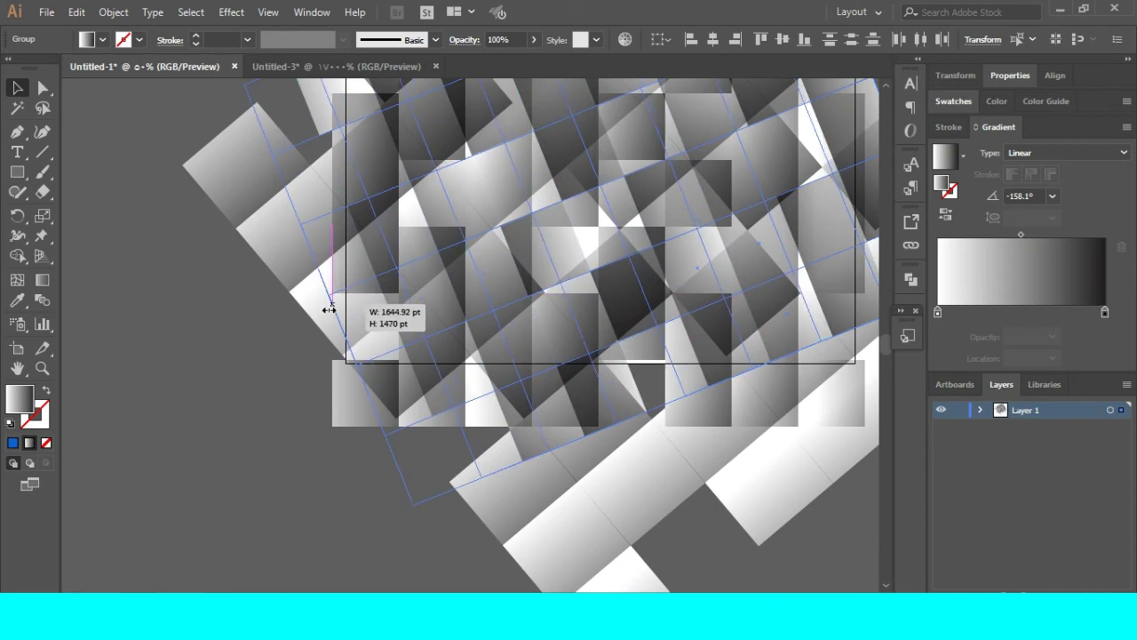
pyautogui.scroll(5, 533, 471)
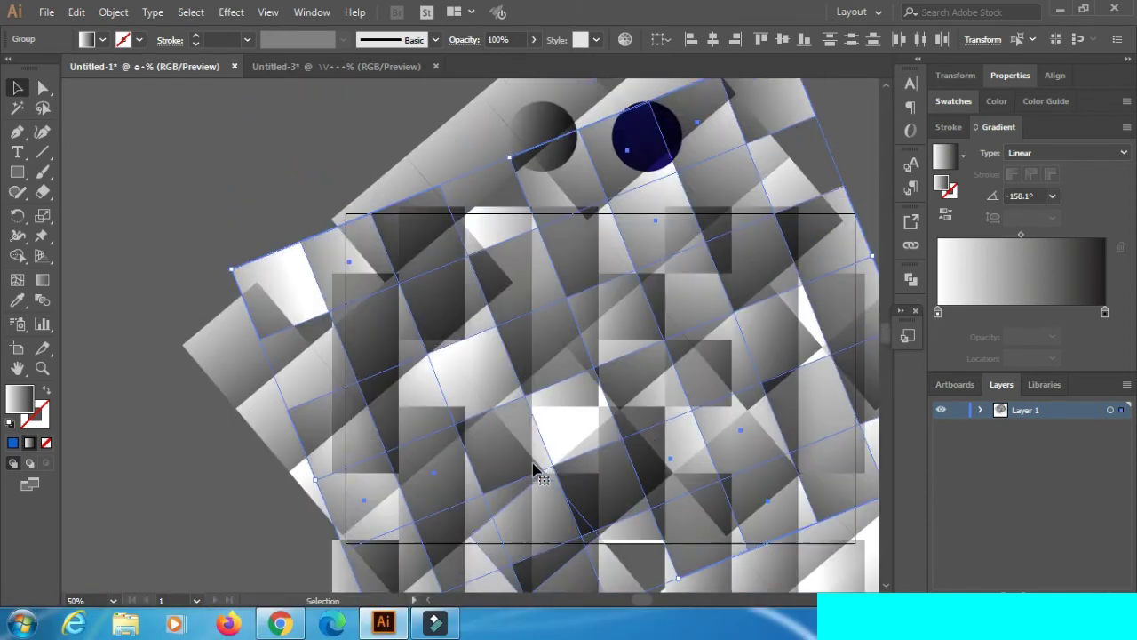
pyautogui.scroll(1, 539, 469)
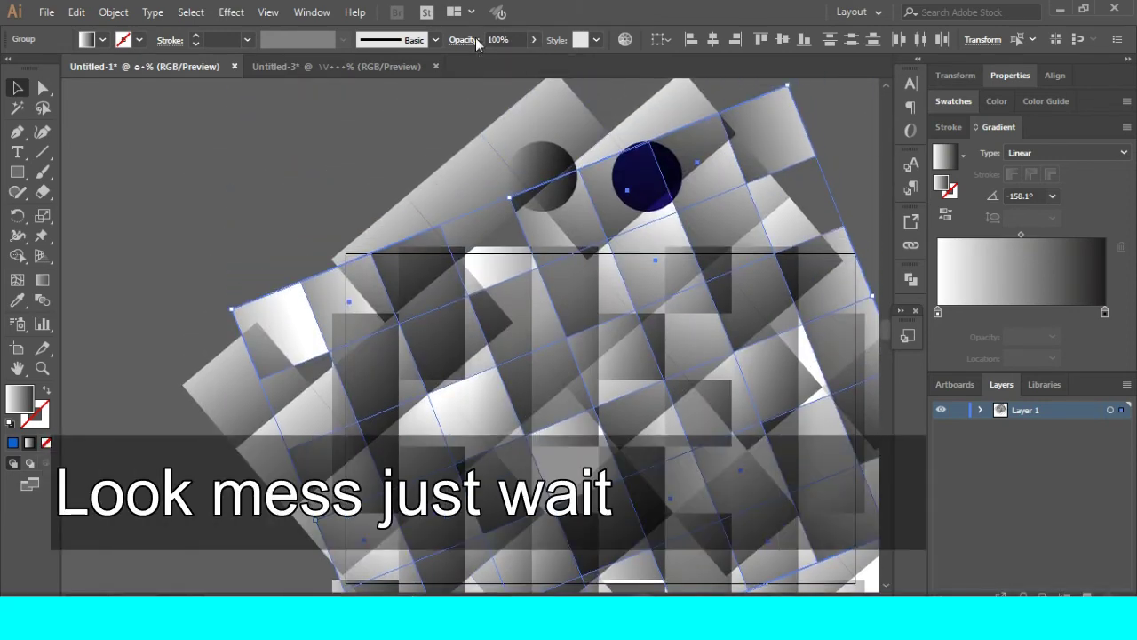
# - Give the newest grid copy Screen blend mode at 64% opacity
pyautogui.click(455, 40)
pyautogui.click(354, 67)
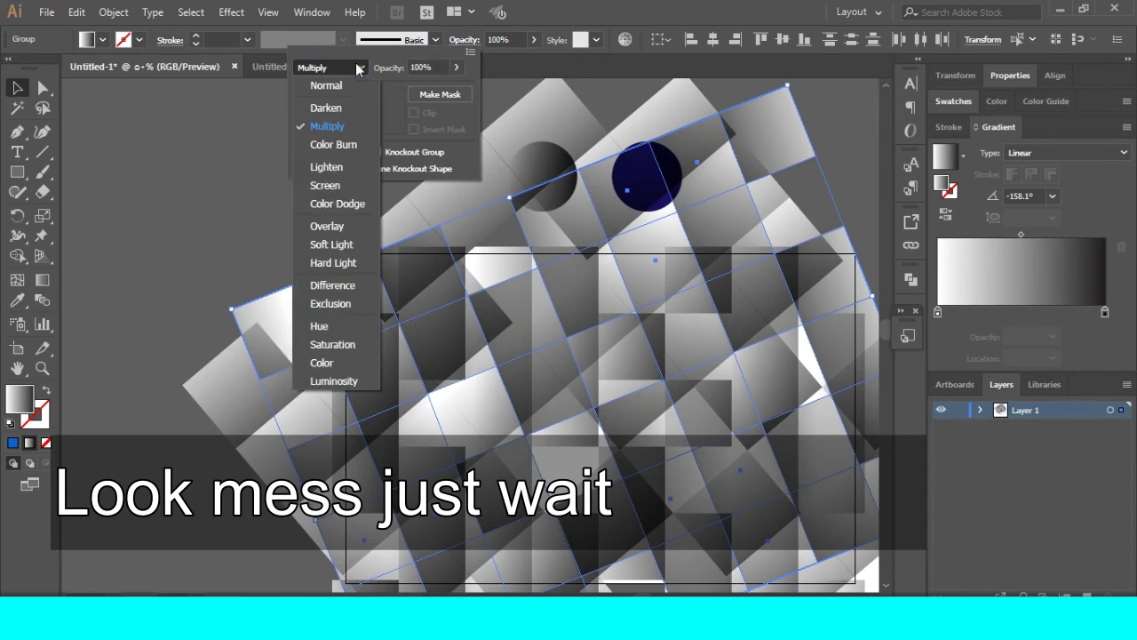
pyautogui.click(353, 187)
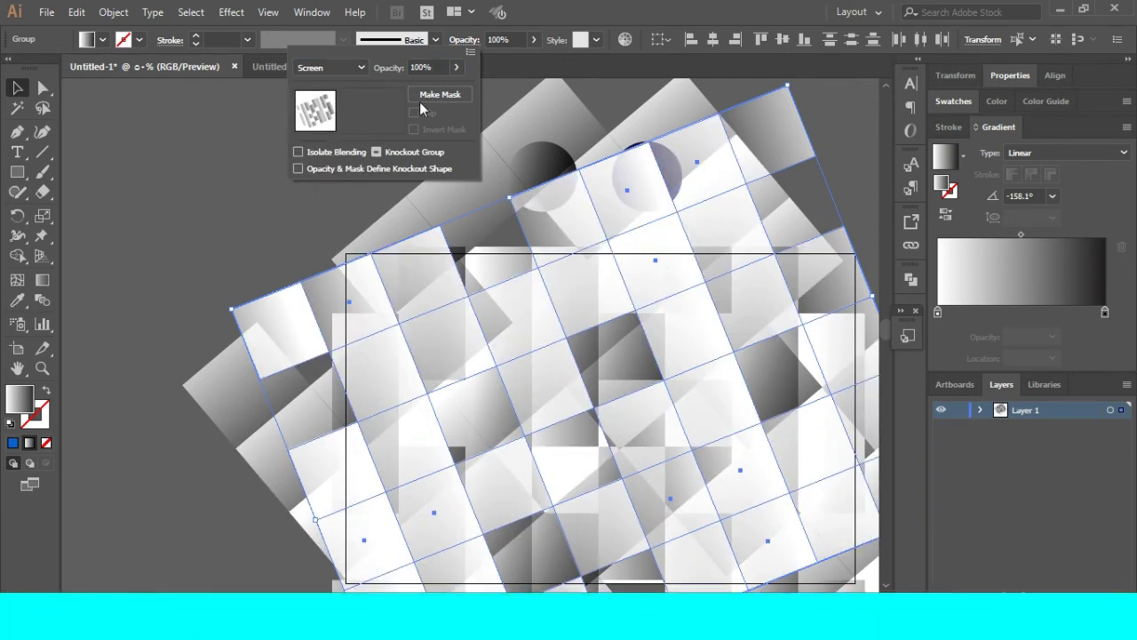
pyautogui.click(457, 70)
pyautogui.moveTo(435, 89); pyautogui.dragTo(430, 89)
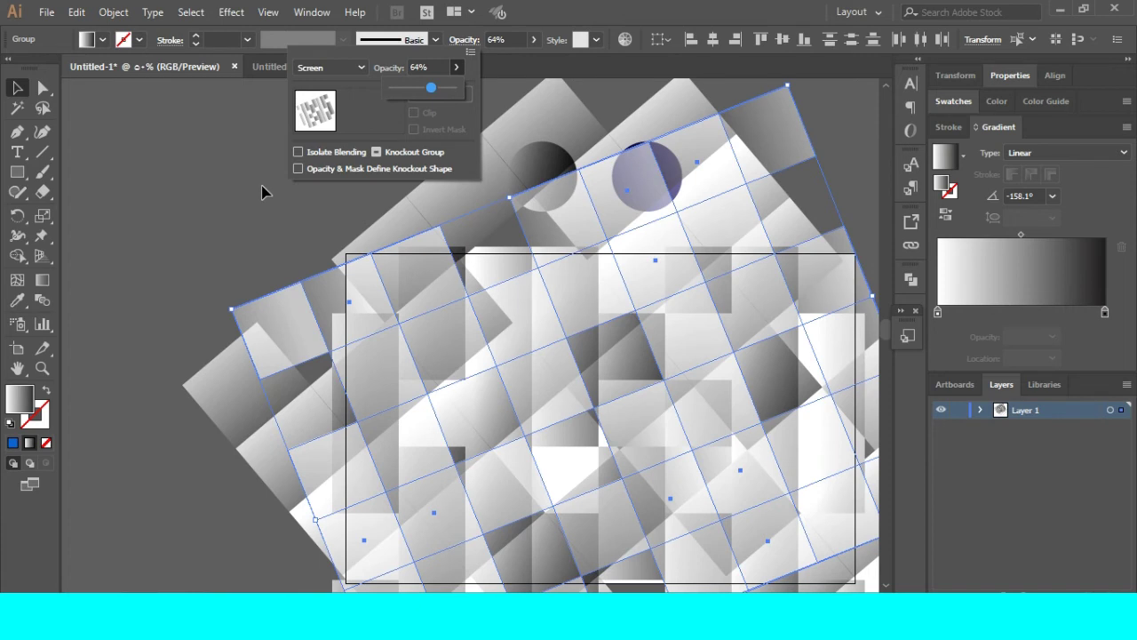
pyautogui.press('Return')
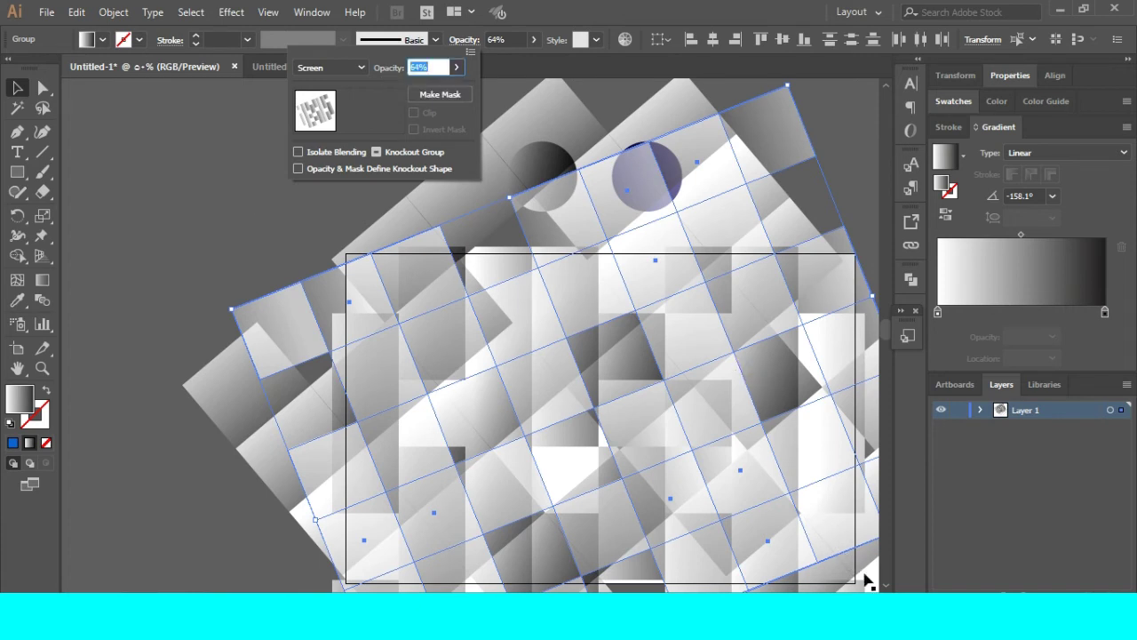
pyautogui.press('Escape')
pyautogui.hscroll(3, 685, 425)
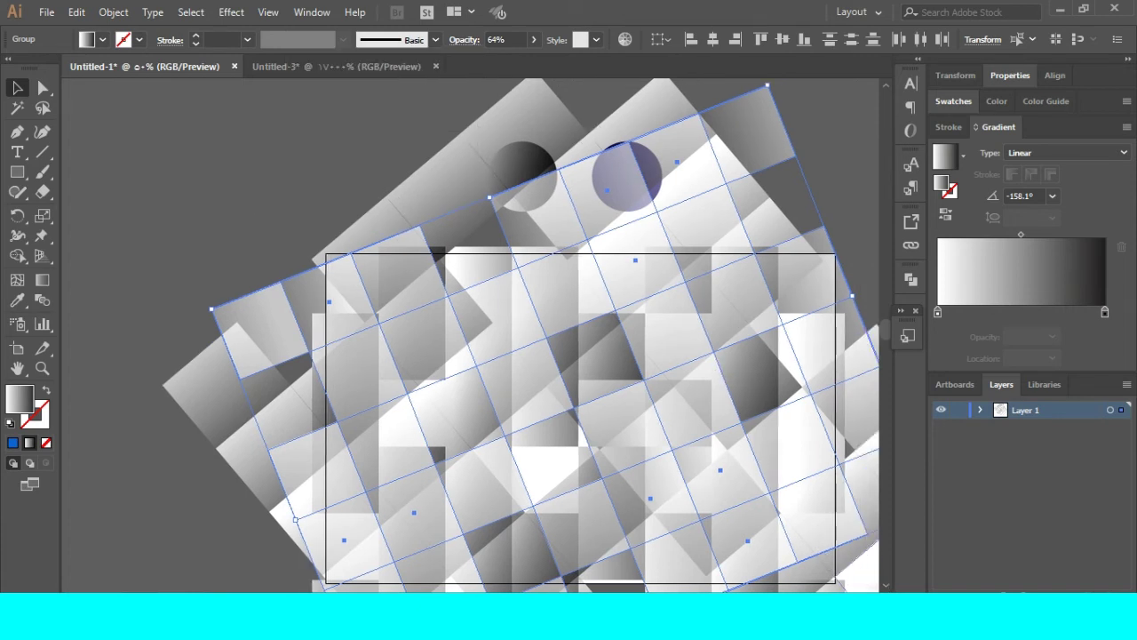
pyautogui.scroll(-3, 685, 422)
pyautogui.scroll(-1, 682, 414)
pyautogui.scroll(-2, 680, 412)
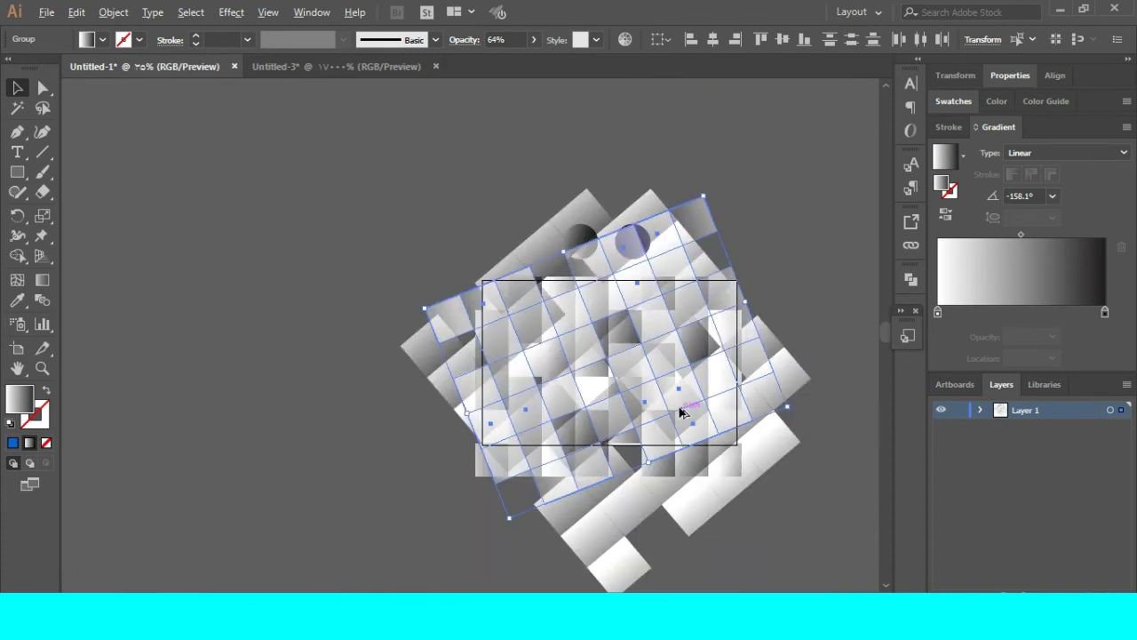
# - Draw an artboard-sized rectangle and clip all the gradient grids to it with Ctrl+7
pyautogui.click(315, 432)
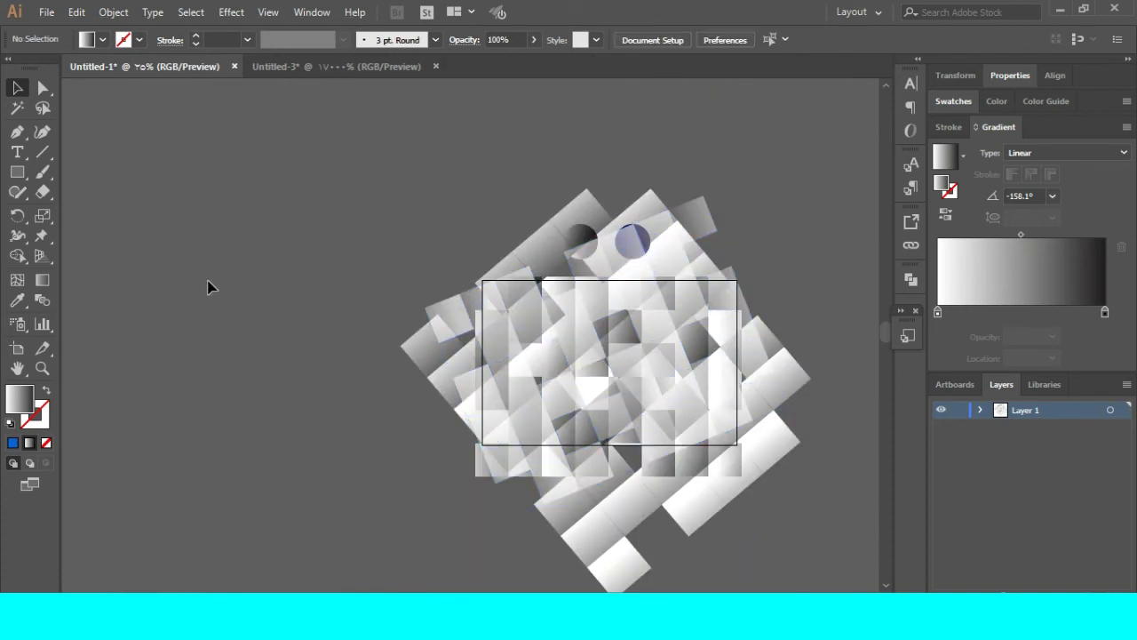
pyautogui.click(17, 172)
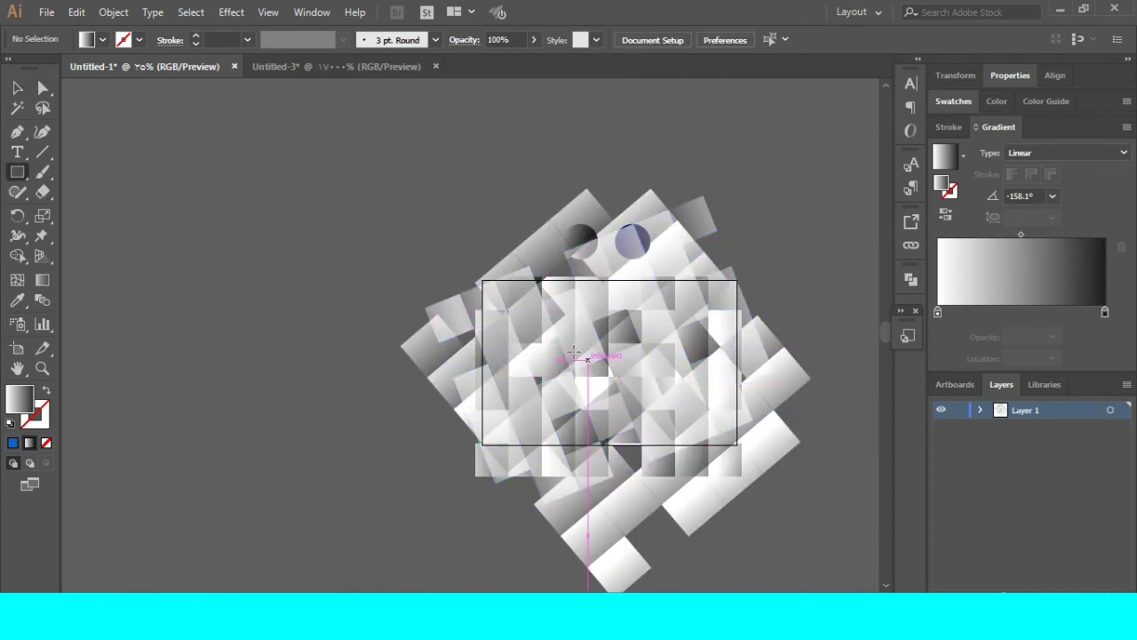
pyautogui.moveTo(482, 282)
pyautogui.mouseDown()
pyautogui.moveTo(673, 434)
pyautogui.moveTo(738, 445)
pyautogui.mouseUp()
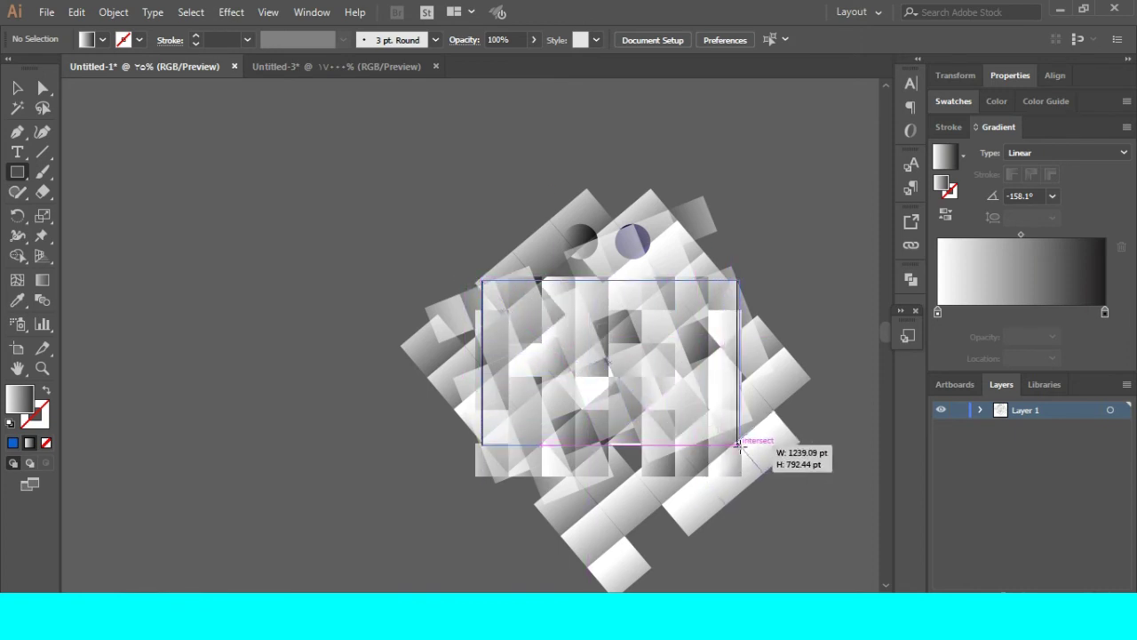
pyautogui.moveTo(737, 444); pyautogui.dragTo(738, 445)
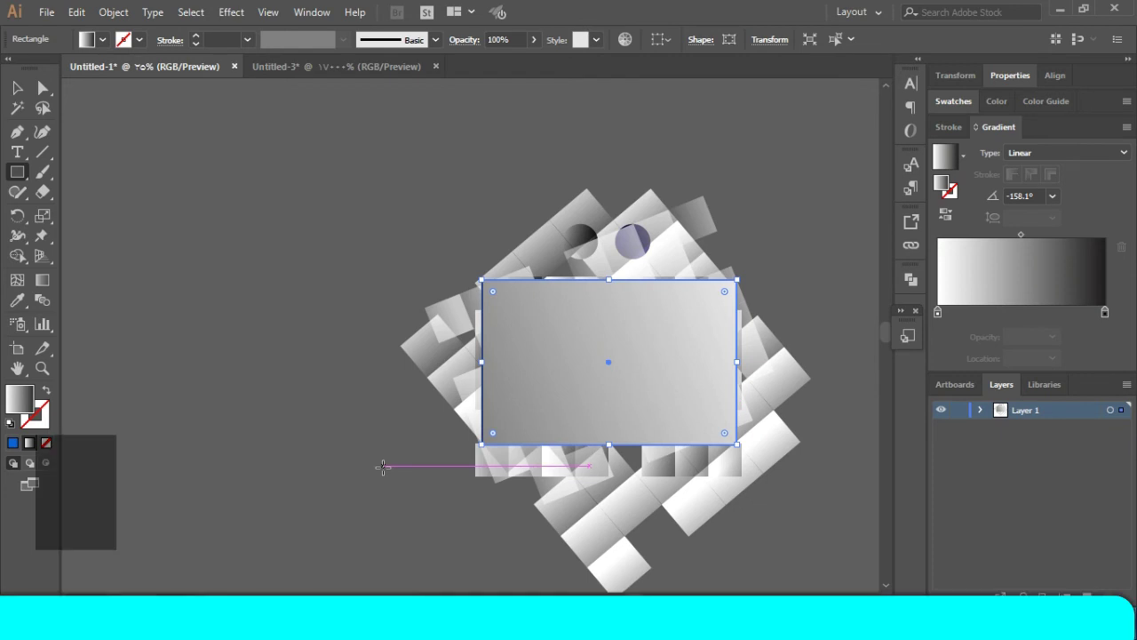
pyautogui.click(16, 88)
pyautogui.moveTo(345, 263)
pyautogui.mouseDown()
pyautogui.moveTo(558, 443)
pyautogui.moveTo(803, 566)
pyautogui.mouseUp()
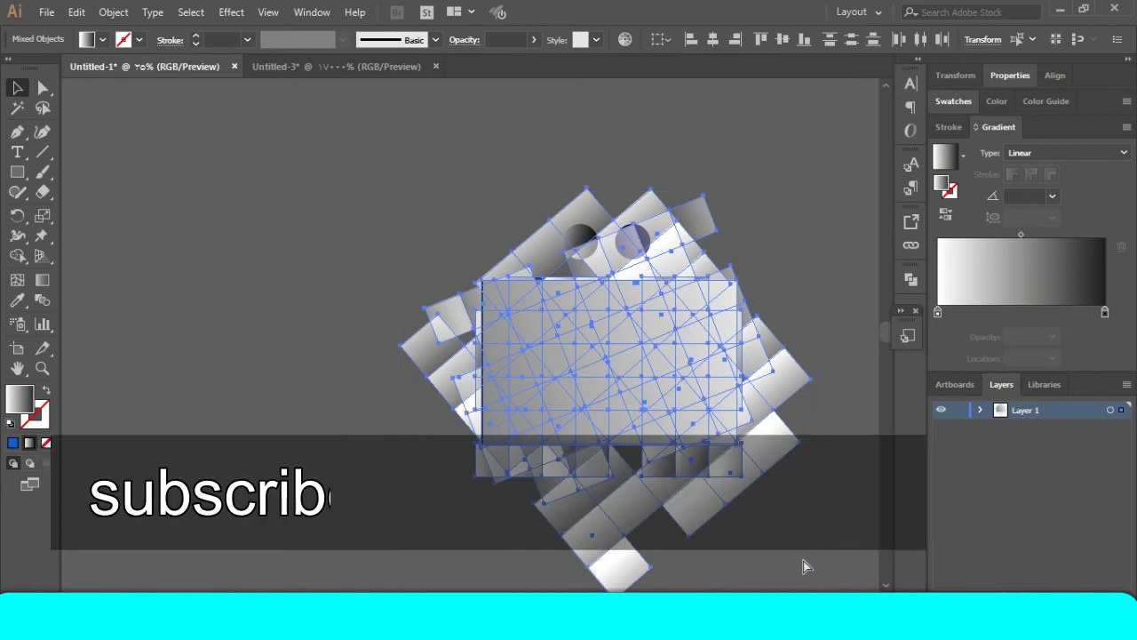
pyautogui.hotkey('ctrl', '7')
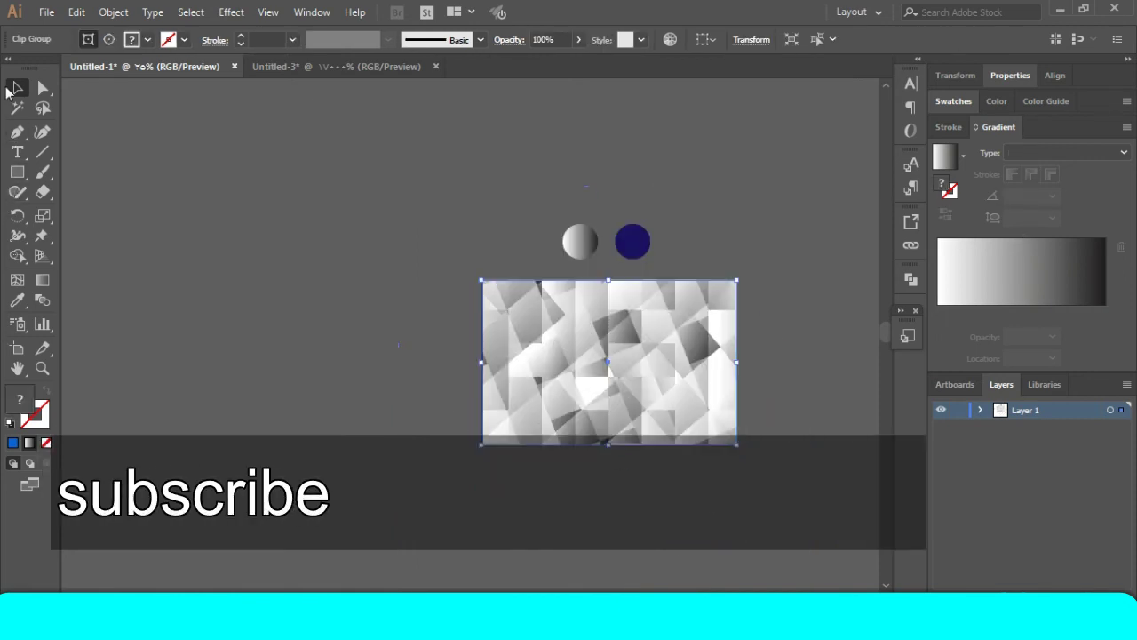
# - Select the clipped pattern group and nudge its left edge slightly
pyautogui.click(346, 418)
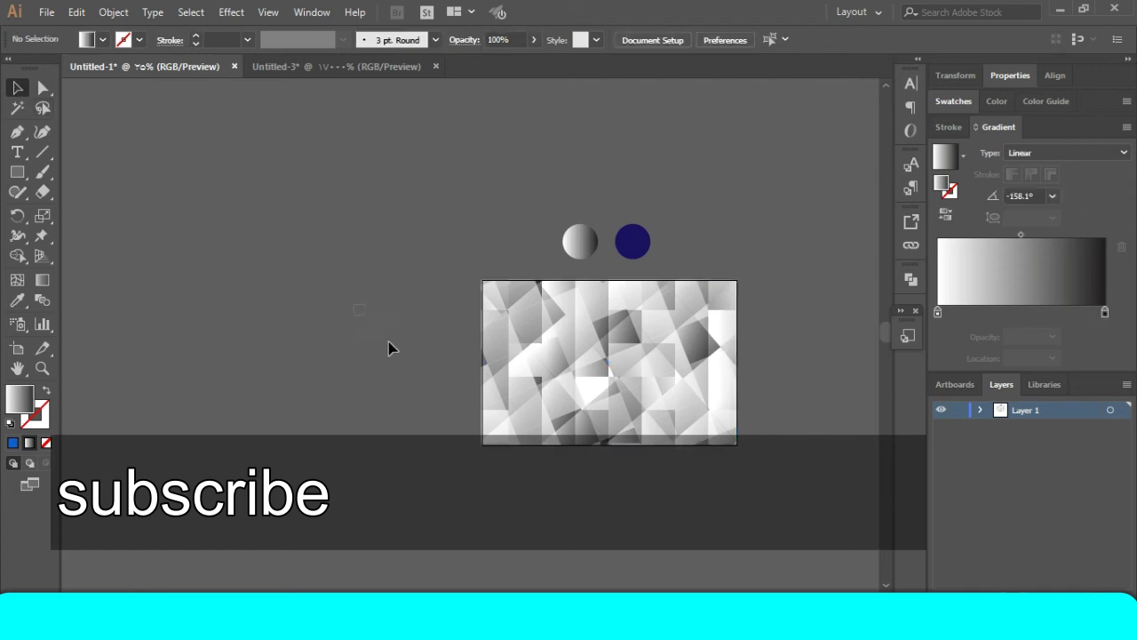
pyautogui.moveTo(541, 153); pyautogui.dragTo(665, 210)
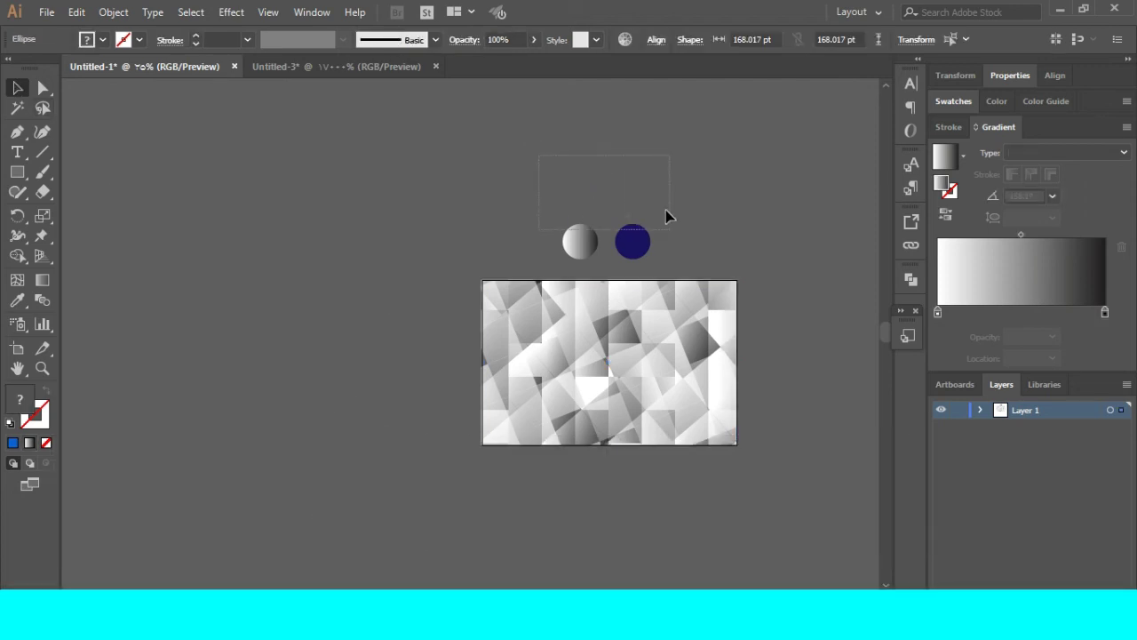
pyautogui.click(754, 230)
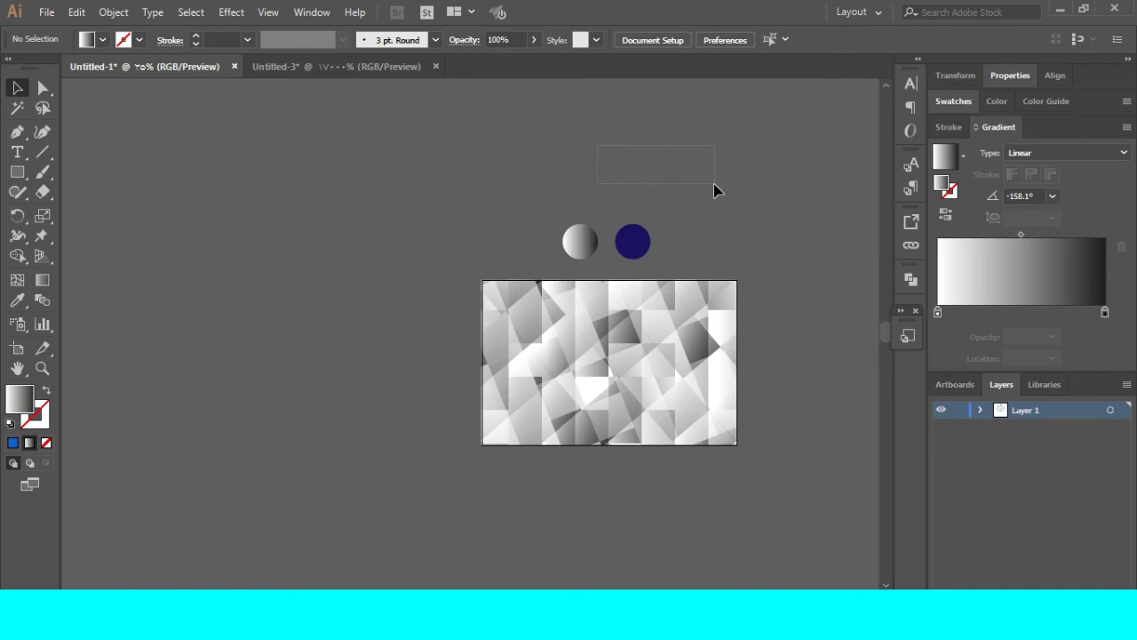
pyautogui.click(17, 173)
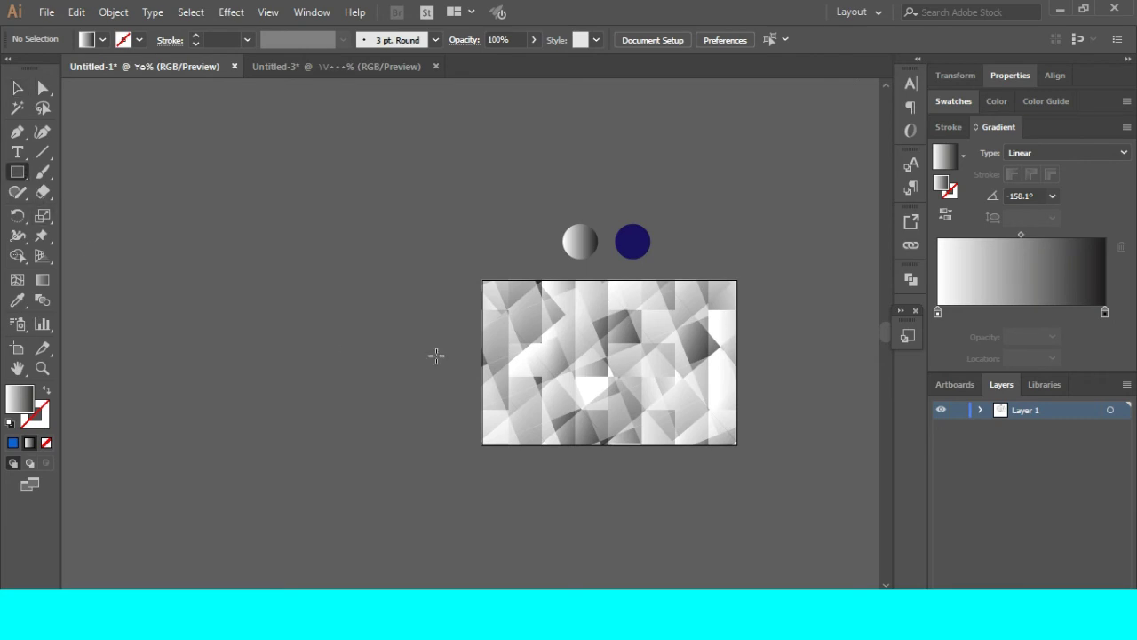
pyautogui.click(15, 86)
pyautogui.scroll(1, 511, 404)
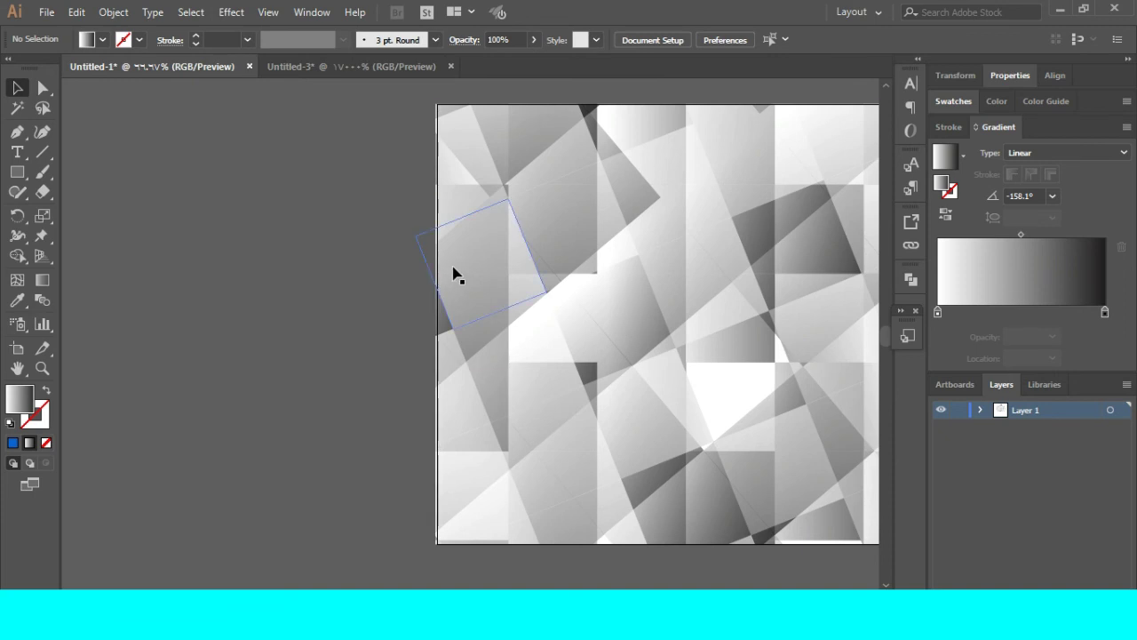
pyautogui.click(455, 273)
pyautogui.moveTo(435, 326); pyautogui.dragTo(438, 325)
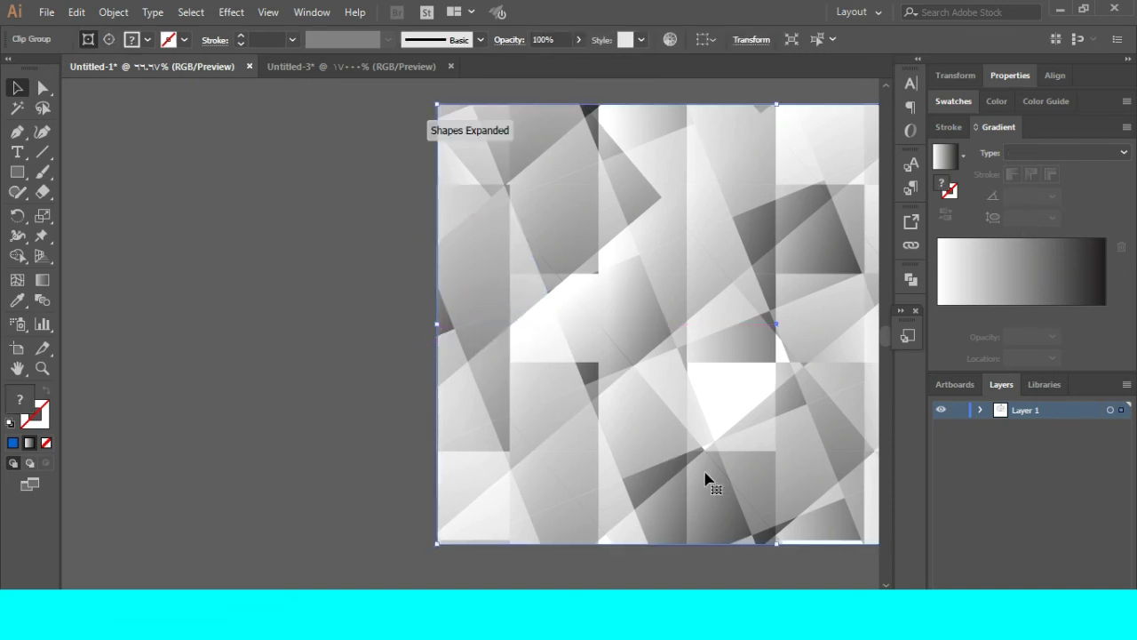
# - Centre the view and draw a 1224 × 803 pt rectangle covering the pattern
pyautogui.hscroll(5, 744, 317)
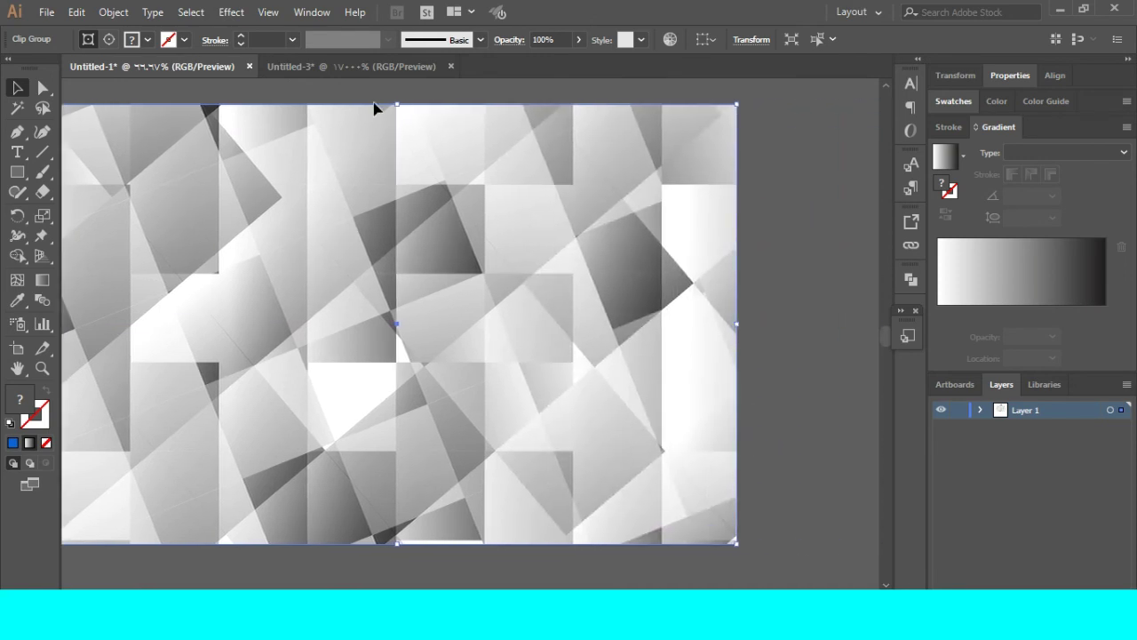
pyautogui.scroll(-1, 372, 466)
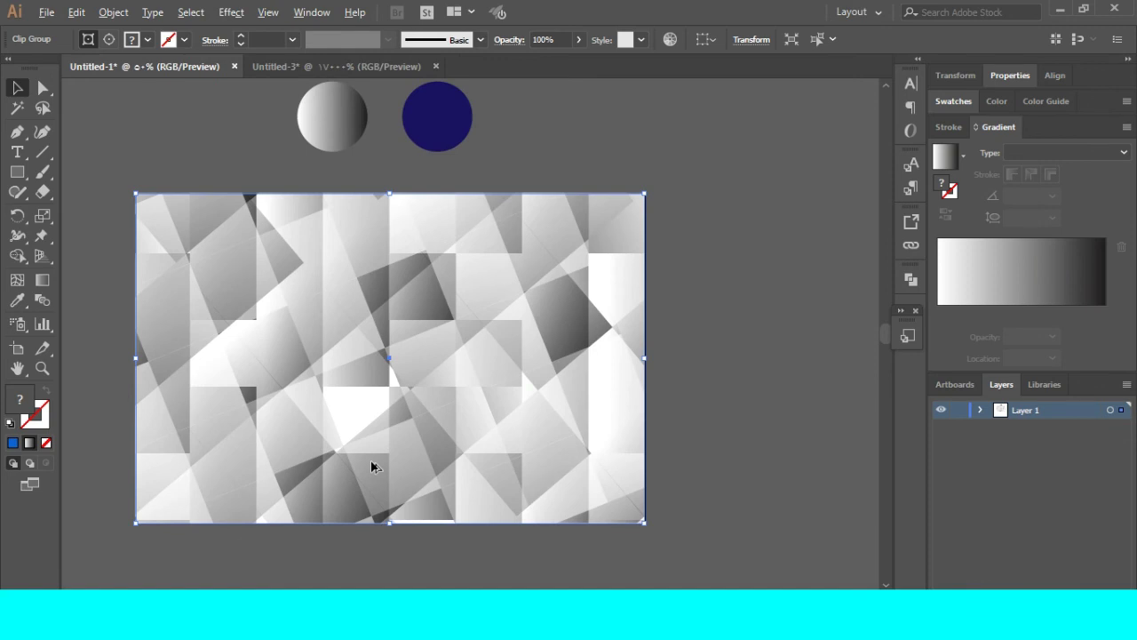
pyautogui.moveTo(263, 393); pyautogui.dragTo(386, 390)
pyautogui.click(17, 171)
pyautogui.moveTo(255, 189); pyautogui.dragTo(766, 521)
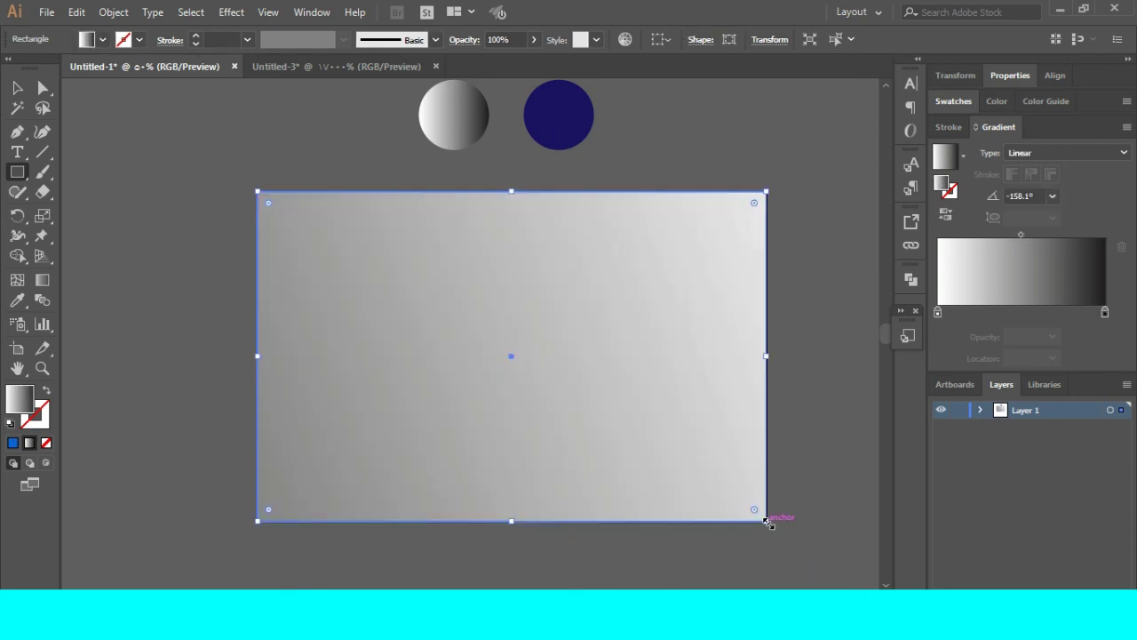
# - Fill the covering rectangle with the circle's navy blue using the Eyedropper
pyautogui.click(17, 300)
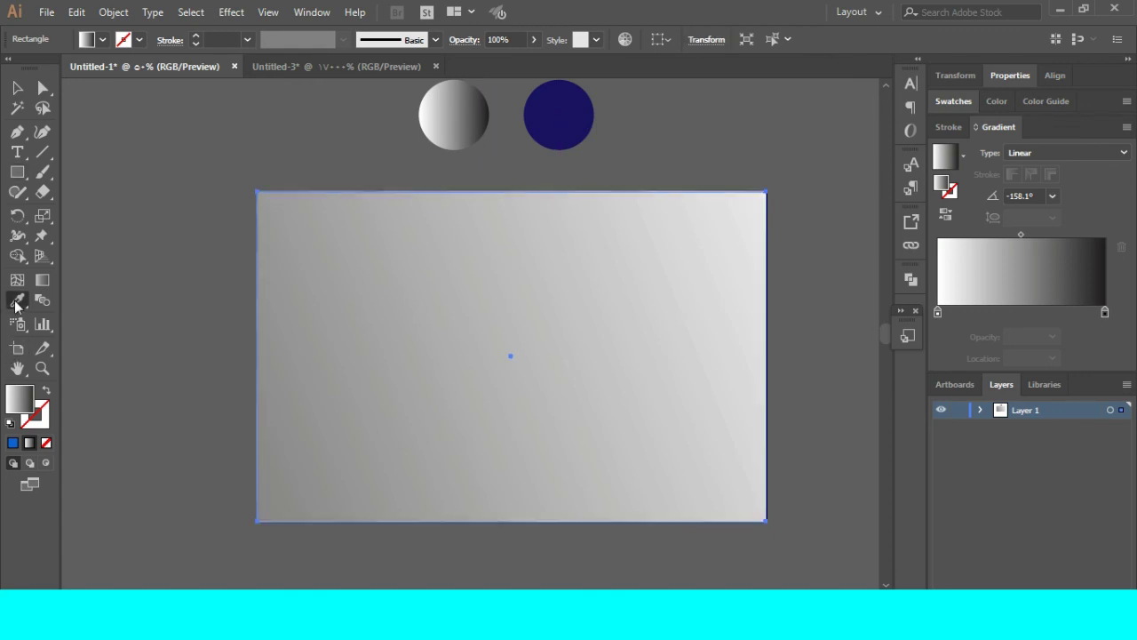
pyautogui.click(568, 128)
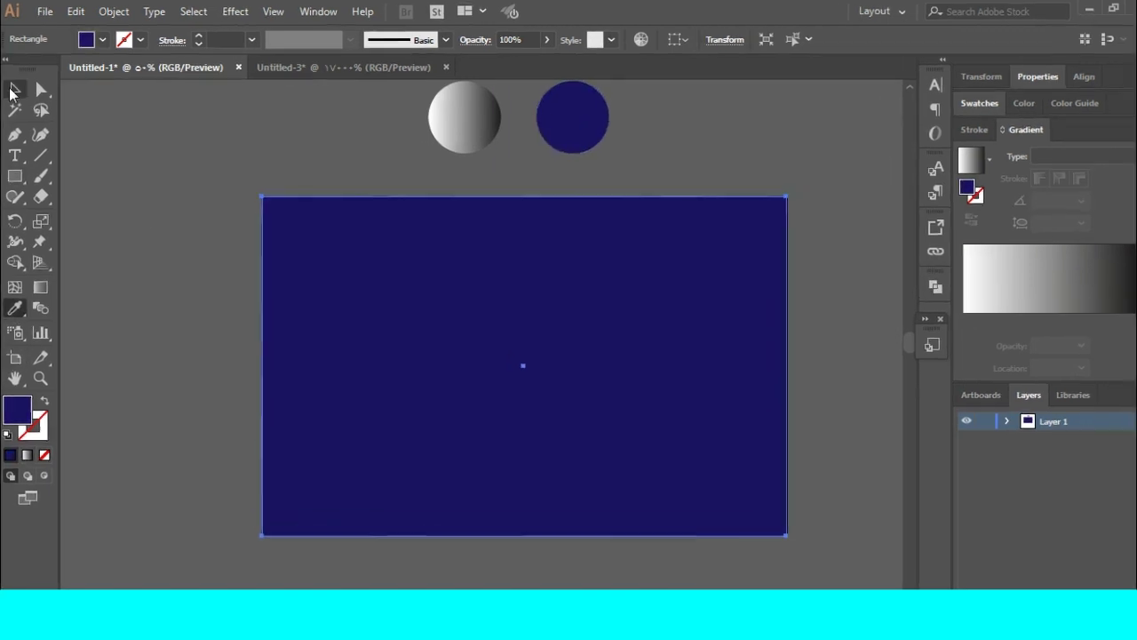
pyautogui.click(17, 88)
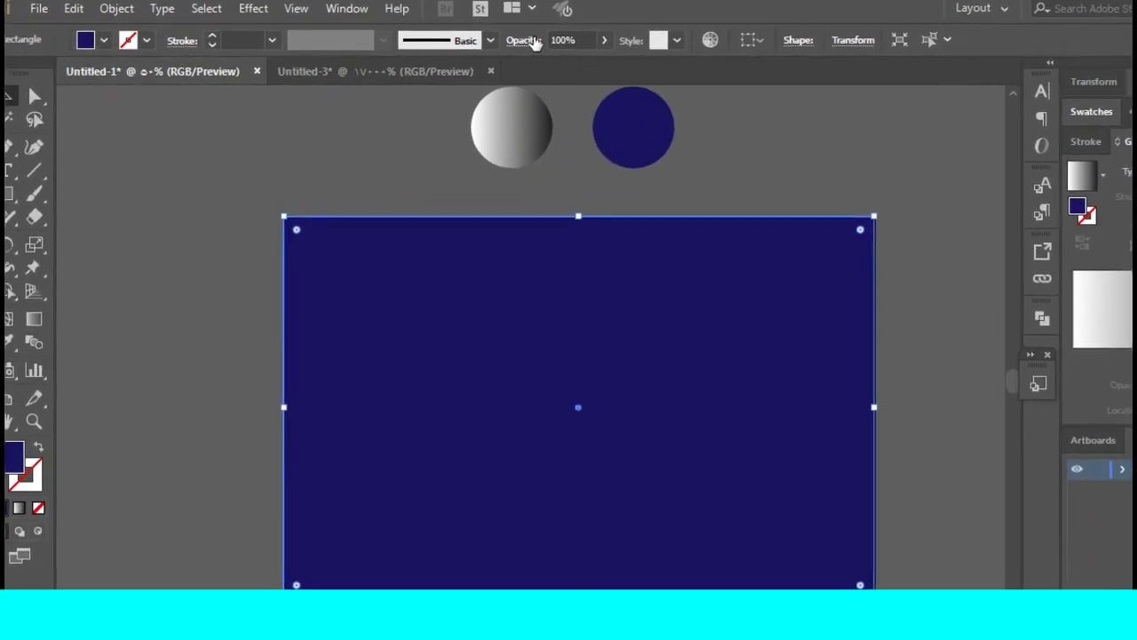
# - Set the navy rectangle's blend mode to Overlay
pyautogui.click(533, 42)
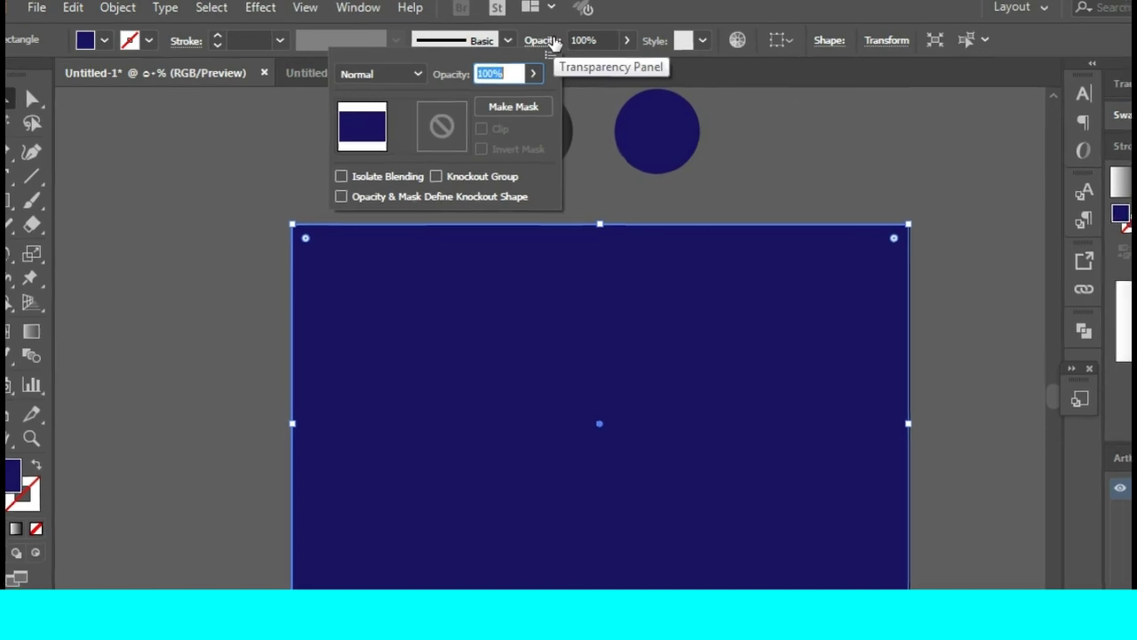
pyautogui.click(458, 81)
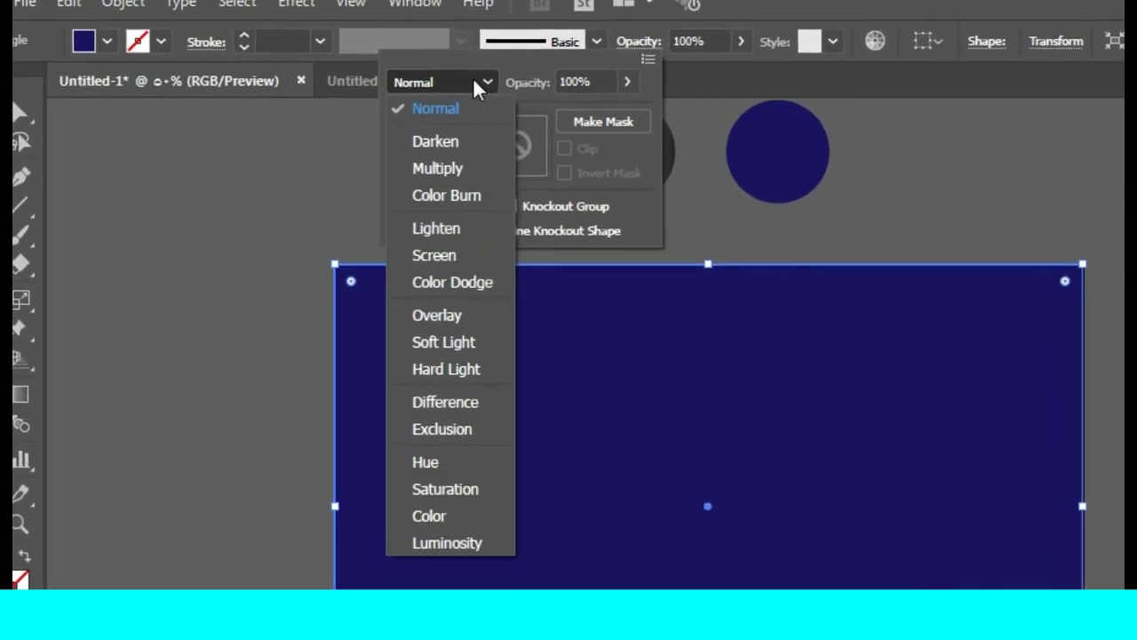
pyautogui.click(500, 354)
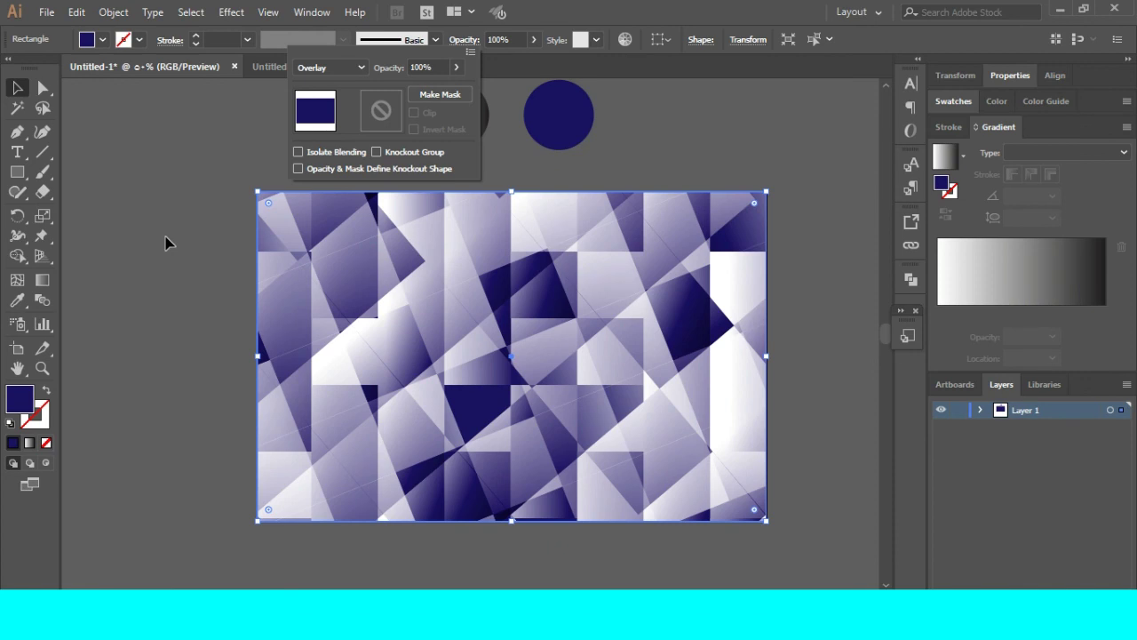
pyautogui.press('Escape')
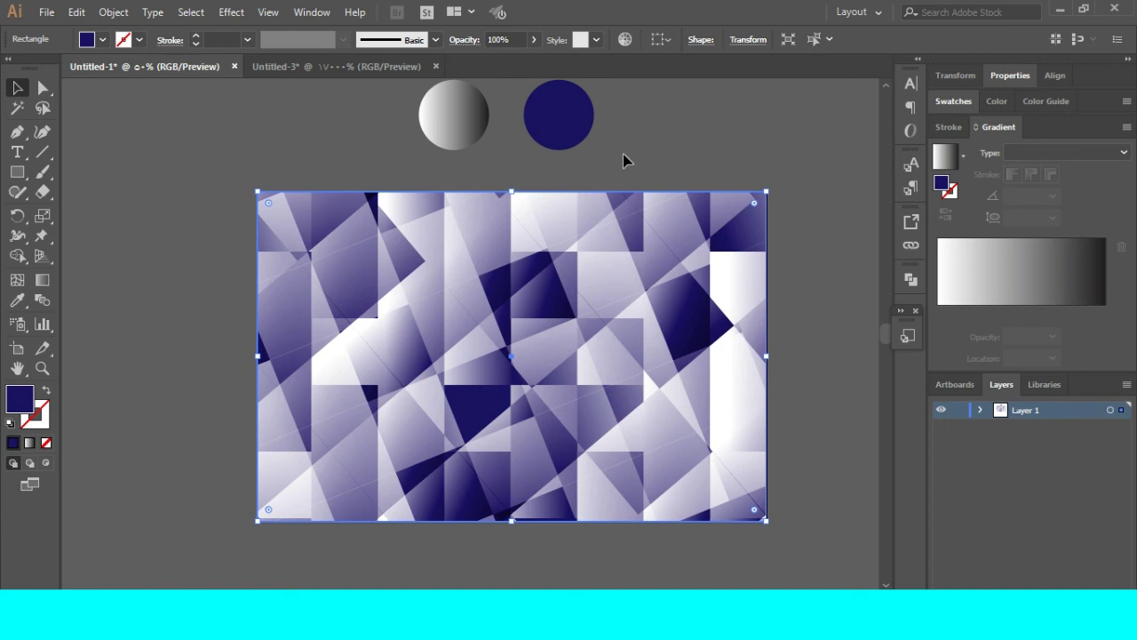
pyautogui.click(562, 126)
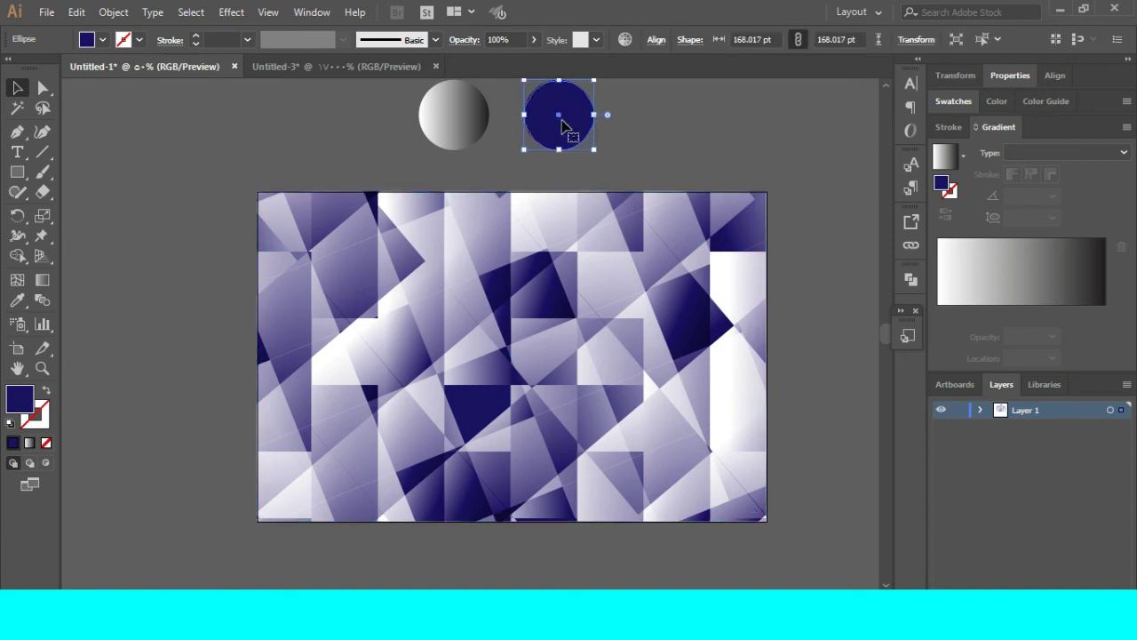
# - Duplicate the navy circle to its right and fill the copy with the orange-yellow gradient
pyautogui.moveTo(561, 126); pyautogui.dragTo(650, 129)
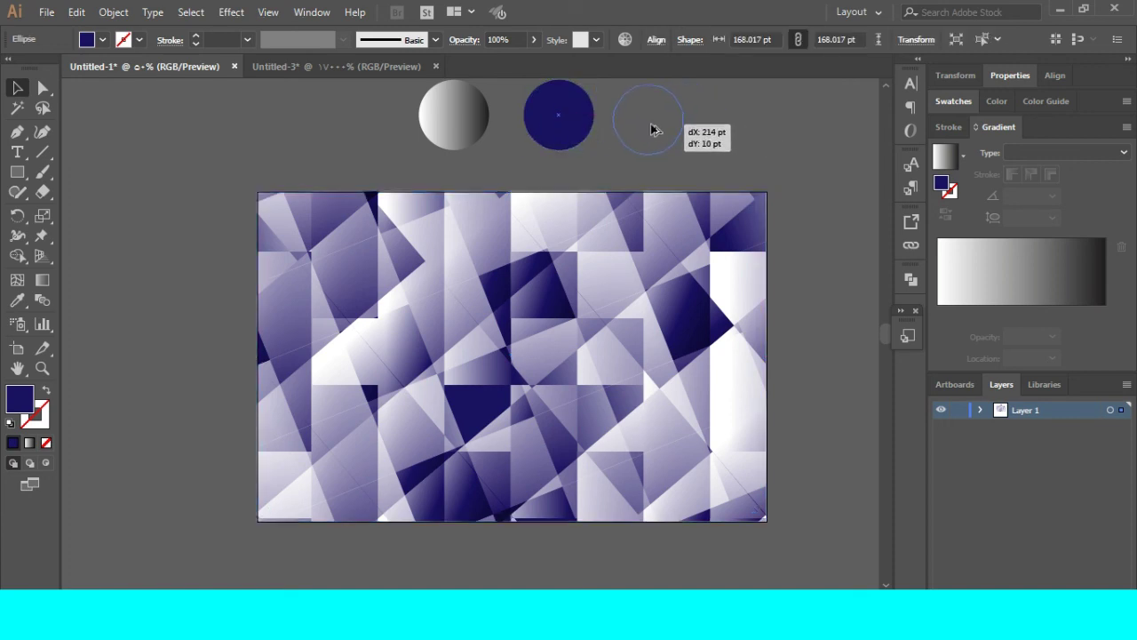
pyautogui.click(103, 40)
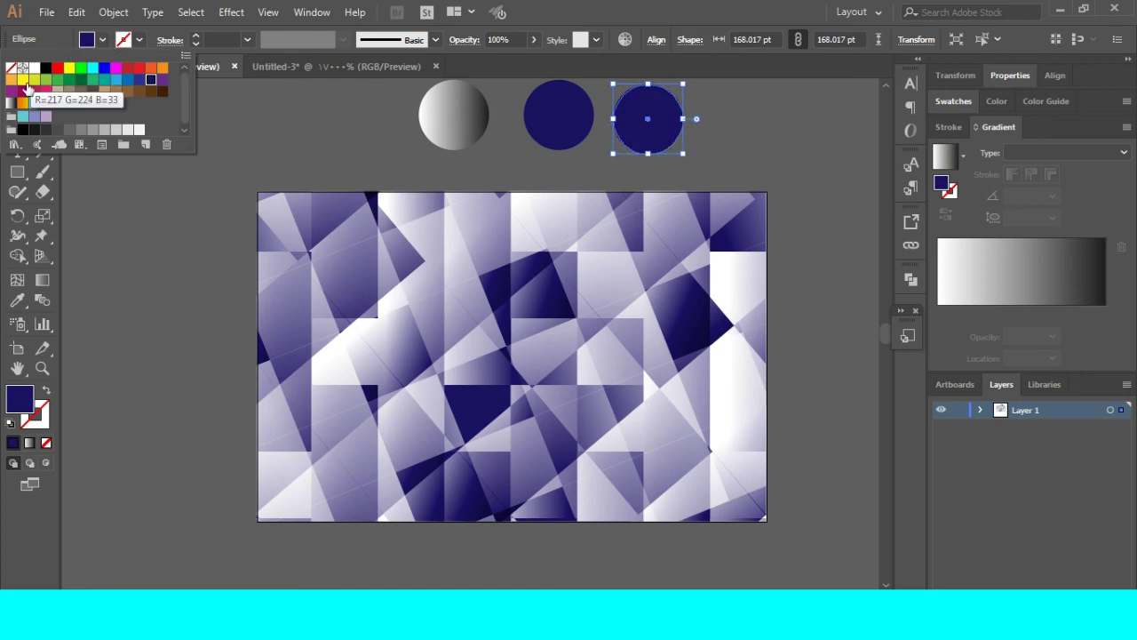
pyautogui.click(23, 104)
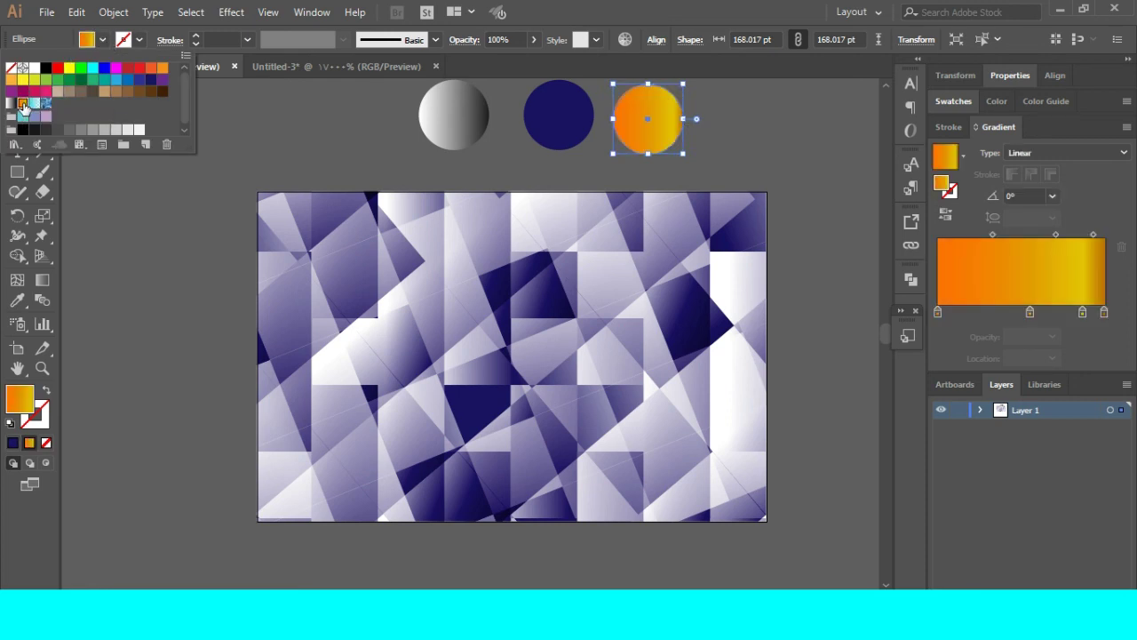
pyautogui.click(175, 235)
pyautogui.click(17, 173)
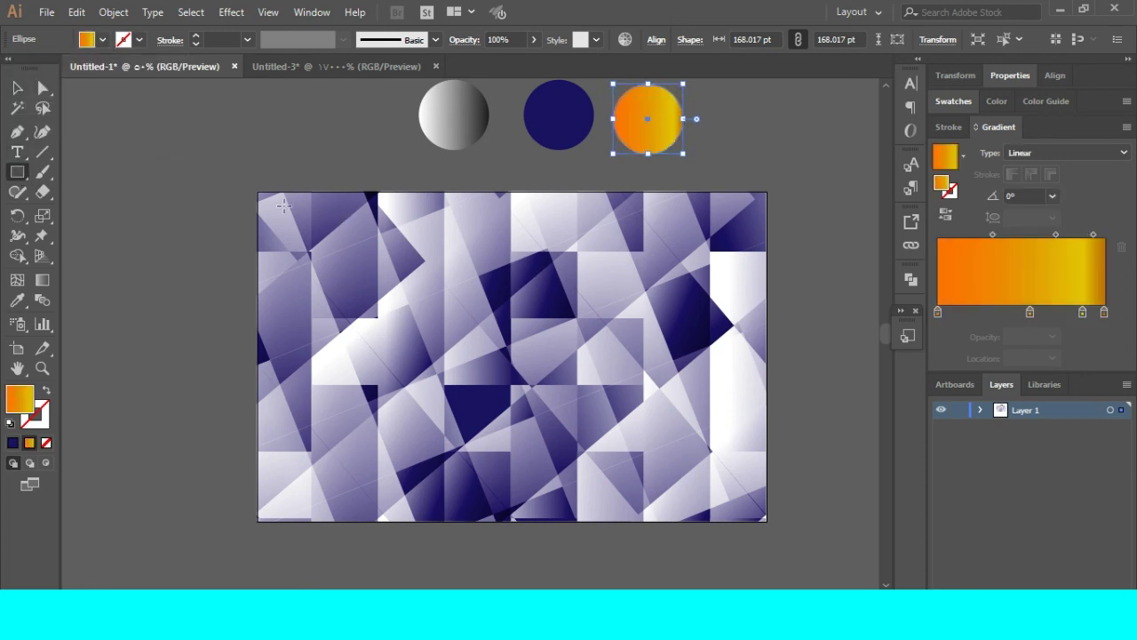